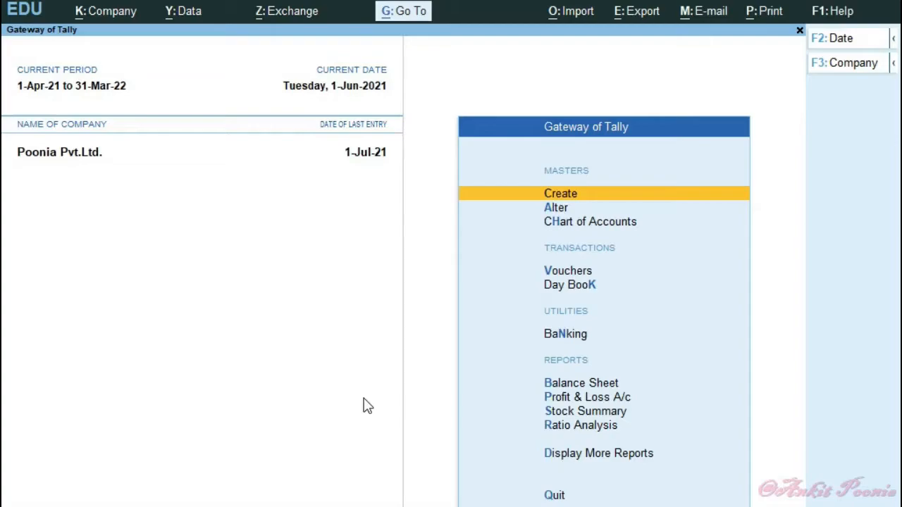
Start a new receipt voucher and set its date to 2-6 (2 June 2021)
{"action": "key", "text": "v"}
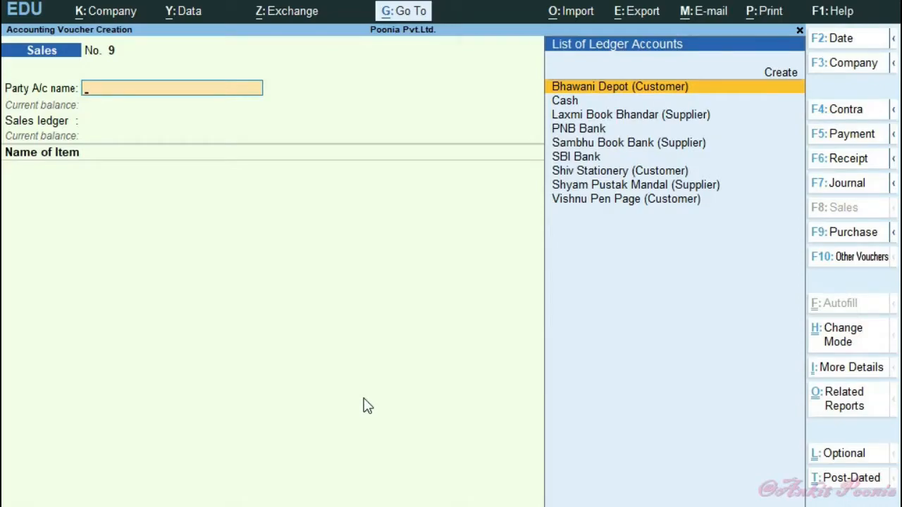
{"action": "key", "text": "F6"}
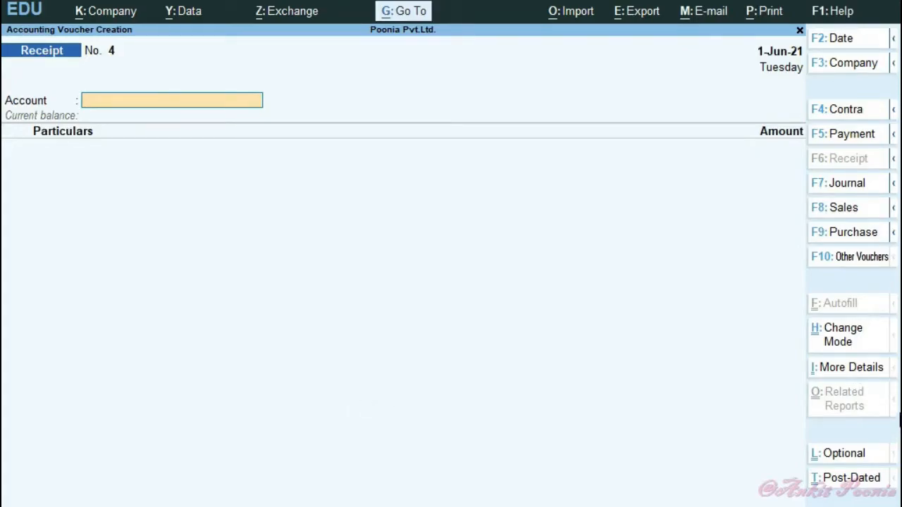
{"action": "key", "text": "F2"}
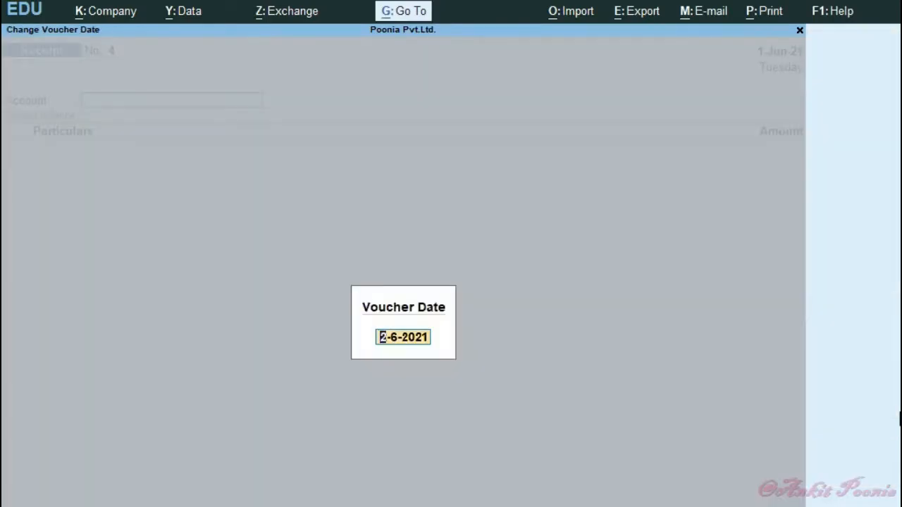
{"action": "type", "text": "2-6"}
{"action": "key", "text": "Return"}
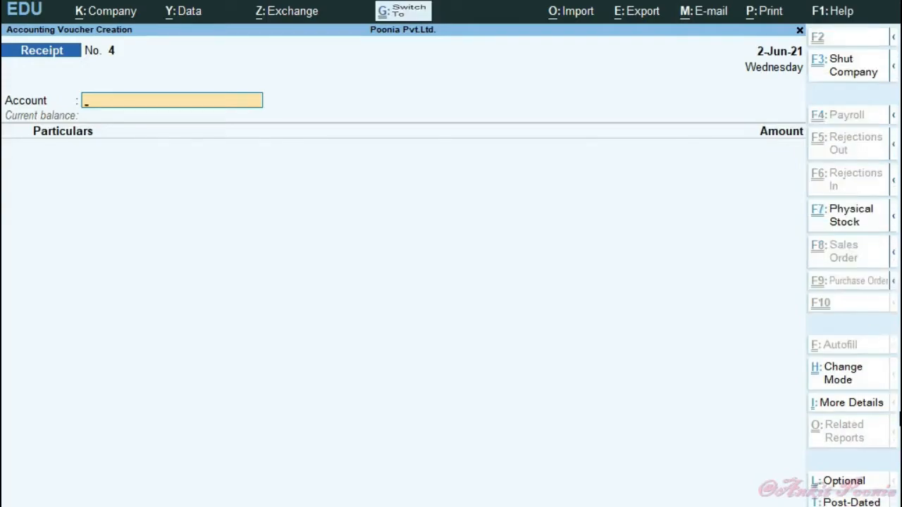
Use the Single Entry mode for the receipt voucher and choose SBI Bank as its account
{"action": "key", "text": "ctrl+h"}
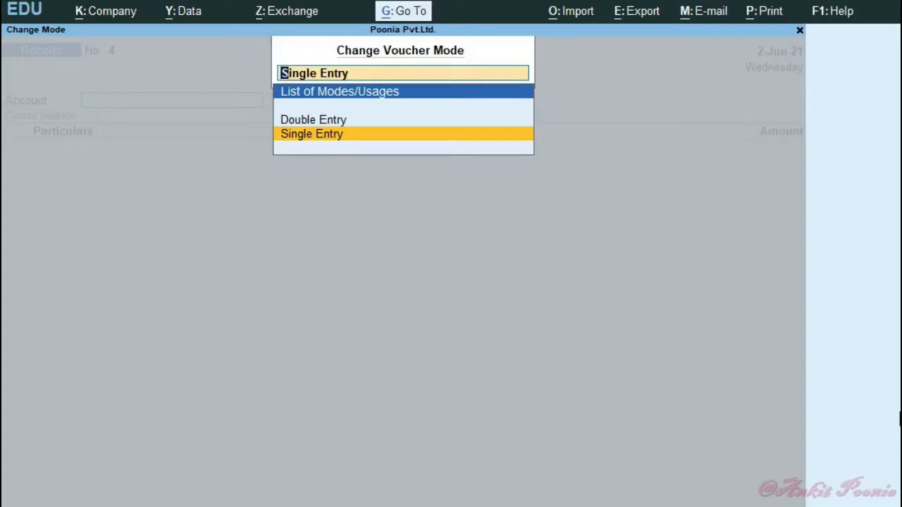
{"action": "key", "text": "Return"}
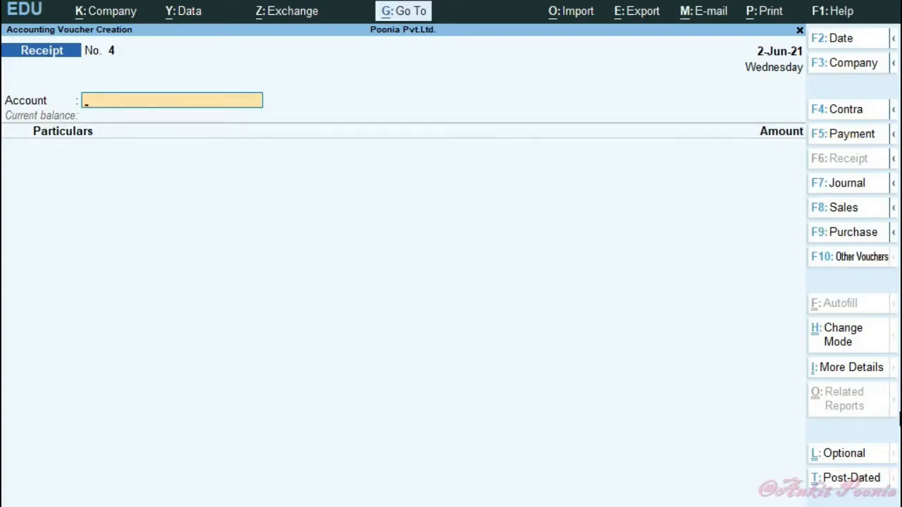
{"action": "key", "text": "Down"}
{"action": "key", "text": "Down"}
{"action": "key", "text": "Down"}
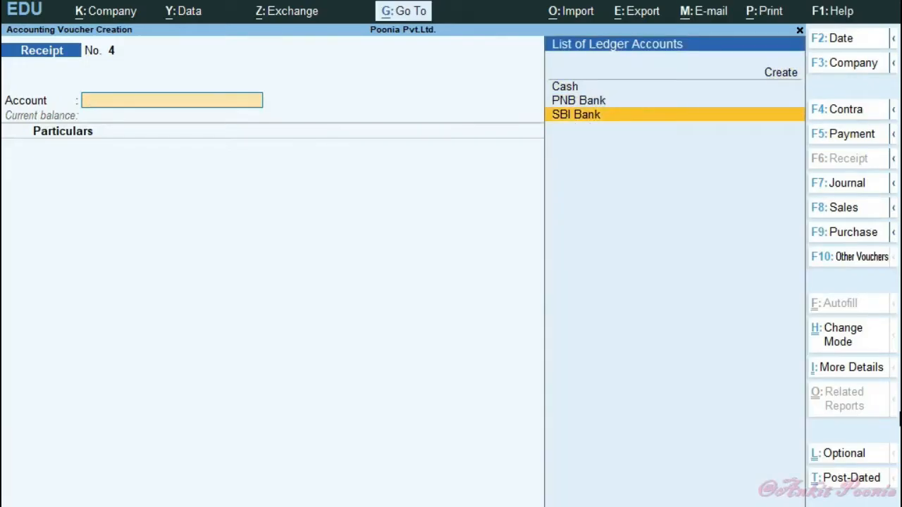
{"action": "key", "text": "Return"}
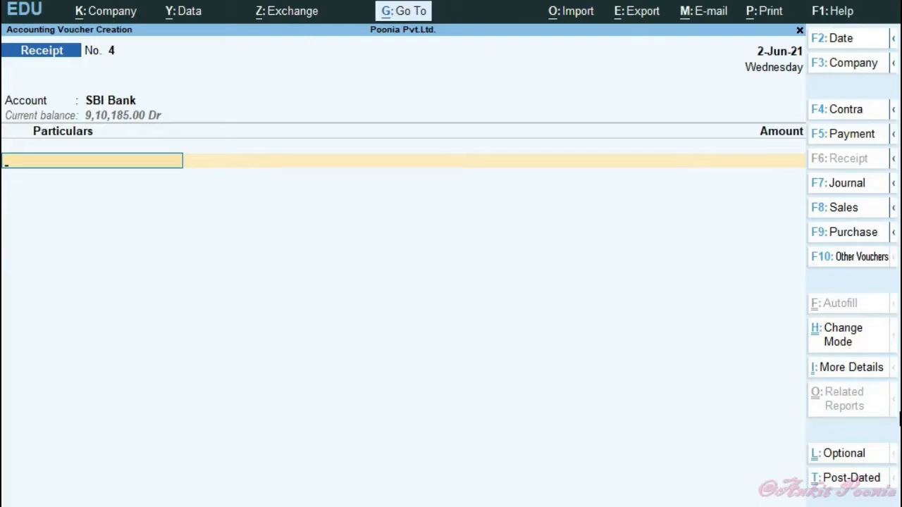
Begin creating a new ledger from the first particulars line of the receipt voucher
{"action": "key", "text": "Up"}
{"action": "key", "text": "Up"}
{"action": "key", "text": "Up"}
{"action": "key", "text": "Up"}
{"action": "key", "text": "Up"}
{"action": "key", "text": "Up"}
{"action": "key", "text": "Up"}
{"action": "key", "text": "Up"}
{"action": "key", "text": "Up"}
{"action": "key", "text": "Up"}
{"action": "key", "text": "Up"}
{"action": "key", "text": "Up"}
{"action": "key", "text": "Up"}
{"action": "key", "text": "Up"}
{"action": "key", "text": "Up"}
{"action": "key", "text": "Up"}
{"action": "key", "text": "Up"}
{"action": "key", "text": "Up"}
{"action": "key", "text": "Up"}
{"action": "key", "text": "Up"}
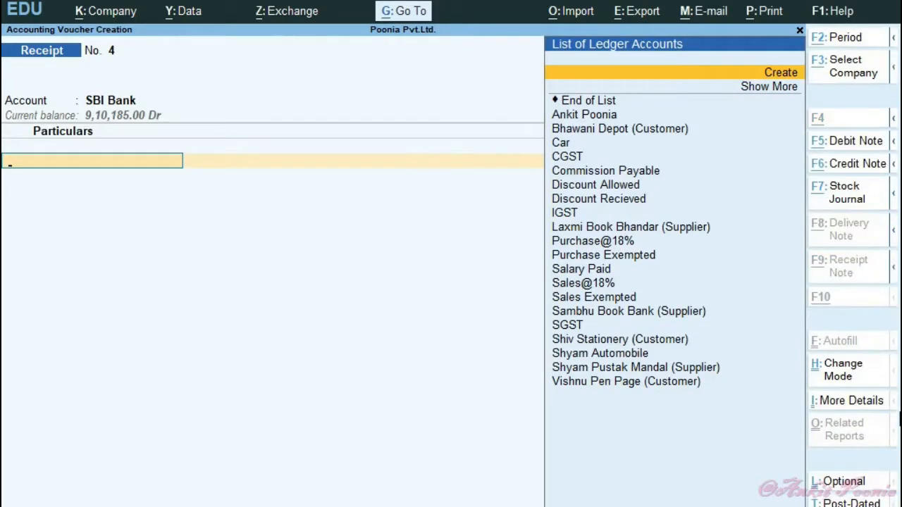
{"action": "key", "text": "alt+c"}
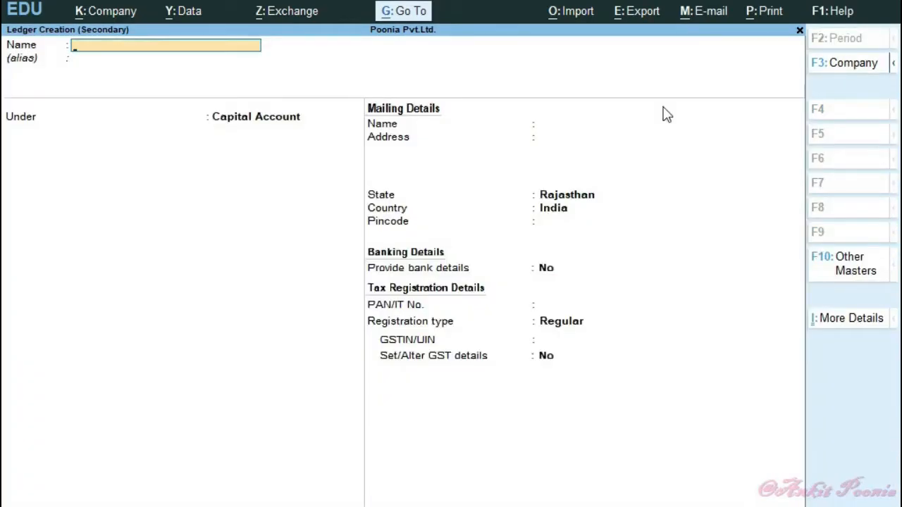
{"action": "mouse_move", "coordinate": [5, 12]}
{"action": "left_mouse_down"}
{"action": "mouse_move", "coordinate": [29, 45]}
{"action": "mouse_move", "coordinate": [140, 41]}
{"action": "left_mouse_up"}
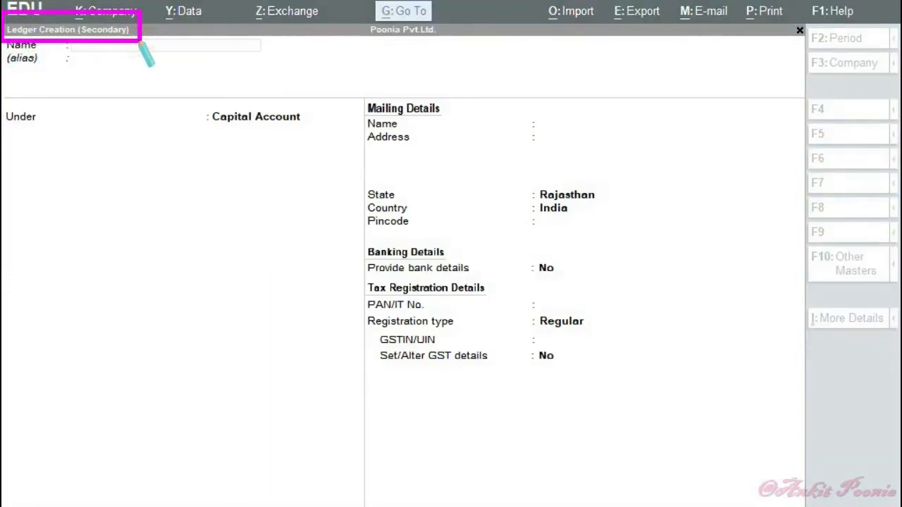
{"action": "right_click", "coordinate": [139, 41]}
{"action": "left_click", "coordinate": [228, 74]}
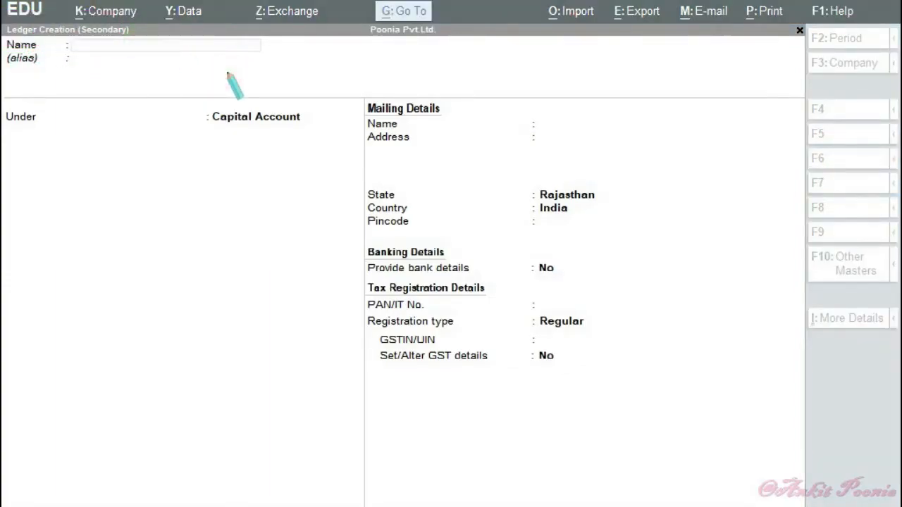
{"action": "left_click", "coordinate": [155, 45]}
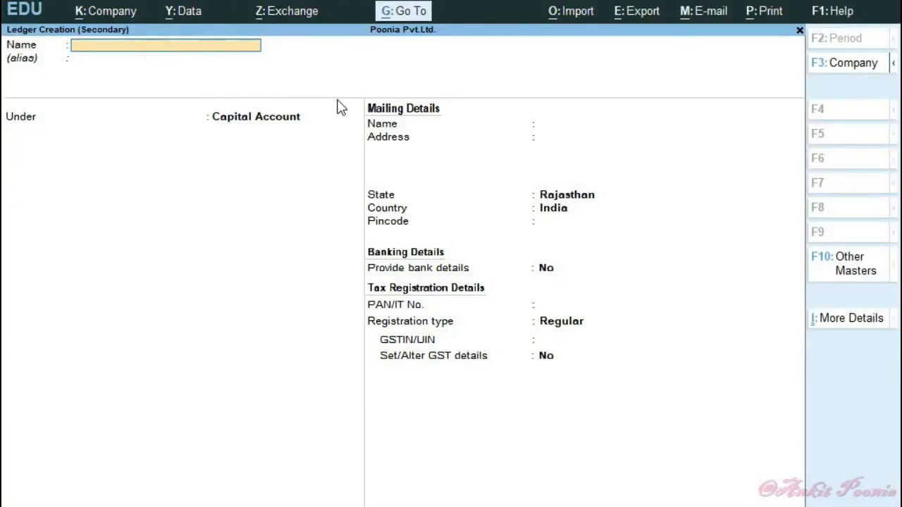
Name the new ledger "Commission Recieved", leave the alias empty, and place it under the Indirect Incomes group
{"action": "type", "text": "Commission"}
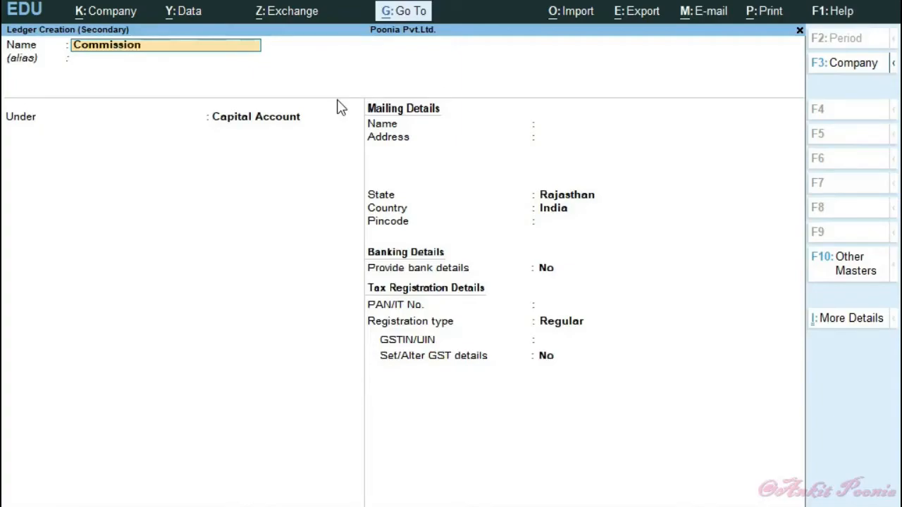
{"action": "type", "text": " Recieved"}
{"action": "key", "text": "Return"}
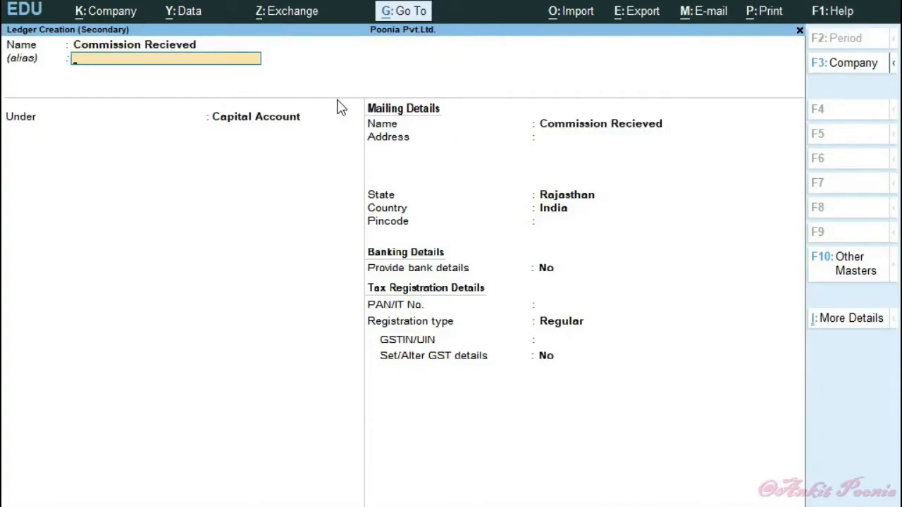
{"action": "key", "text": "Return"}
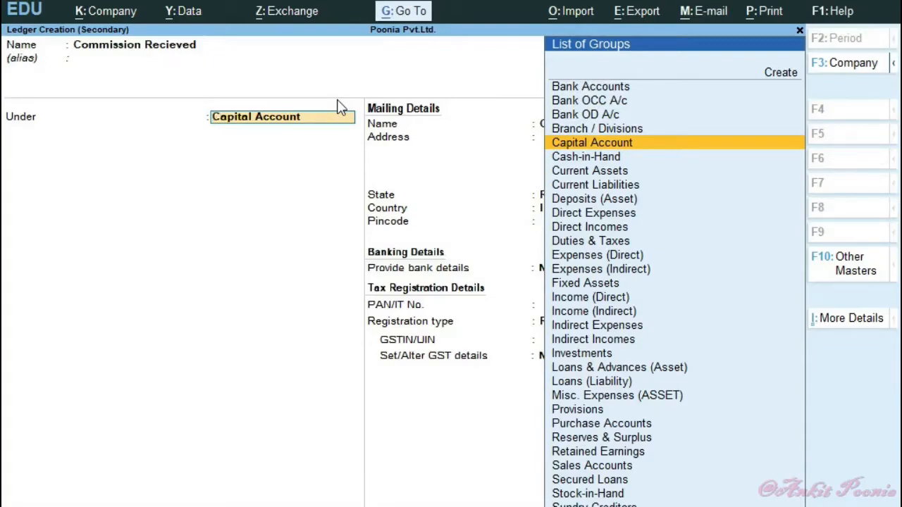
{"action": "type", "text": "In"}
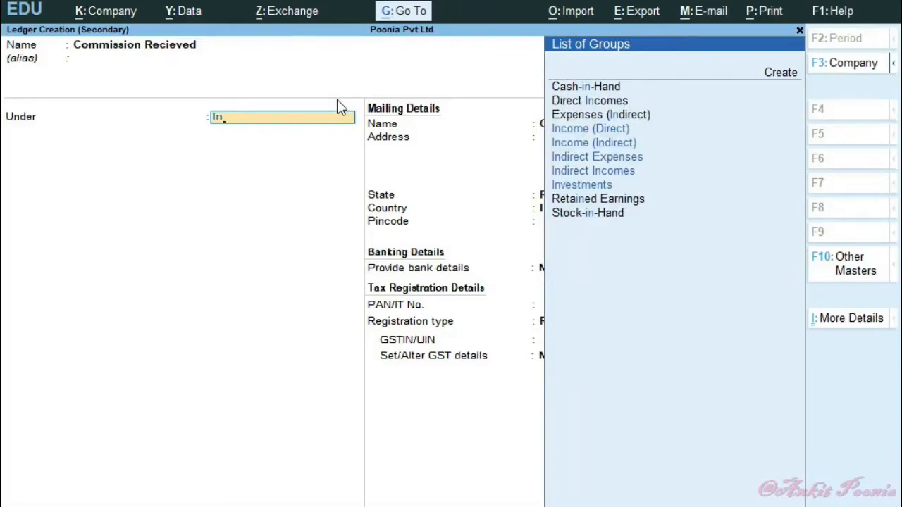
{"action": "key", "text": "Down"}
{"action": "key", "text": "Down"}
{"action": "key", "text": "Down"}
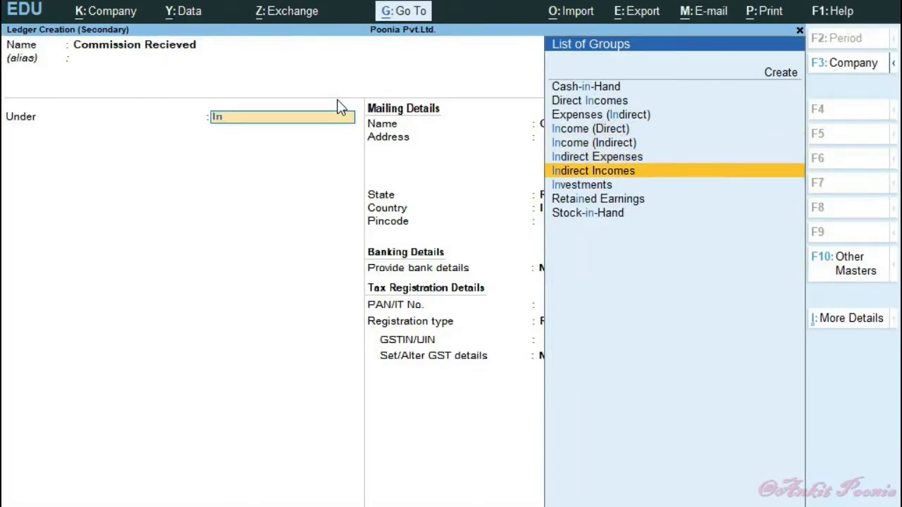
{"action": "key", "text": "Return"}
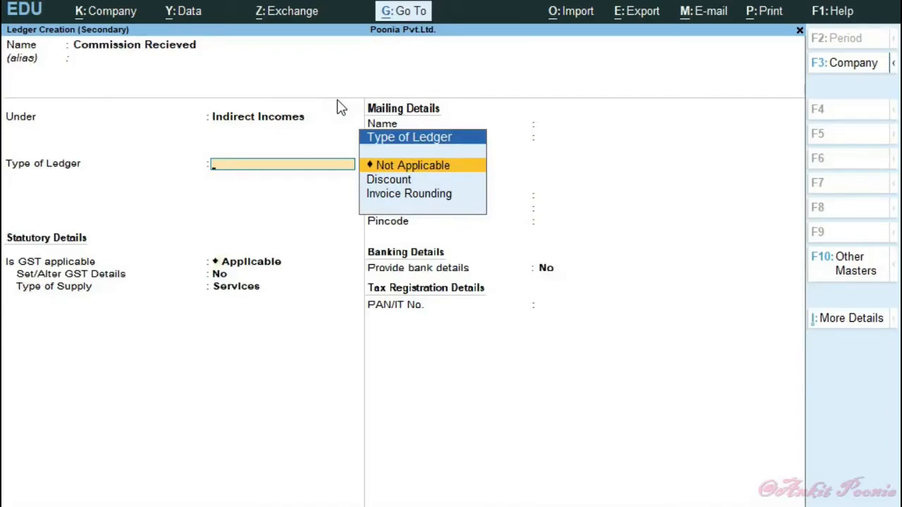
Set both the type of ledger and the GST applicability of the commission ledger to Not Applicable
{"action": "key", "text": "Return"}
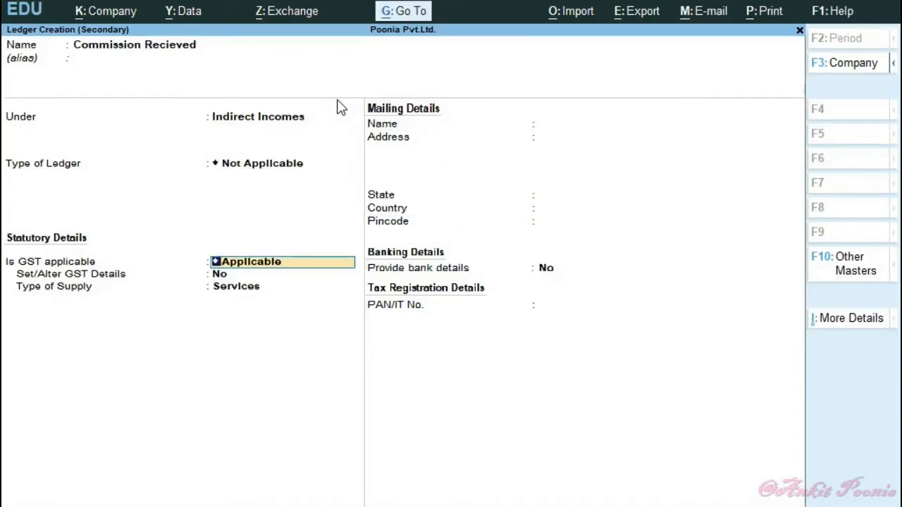
{"action": "key", "text": "Down"}
{"action": "key", "text": "Down"}
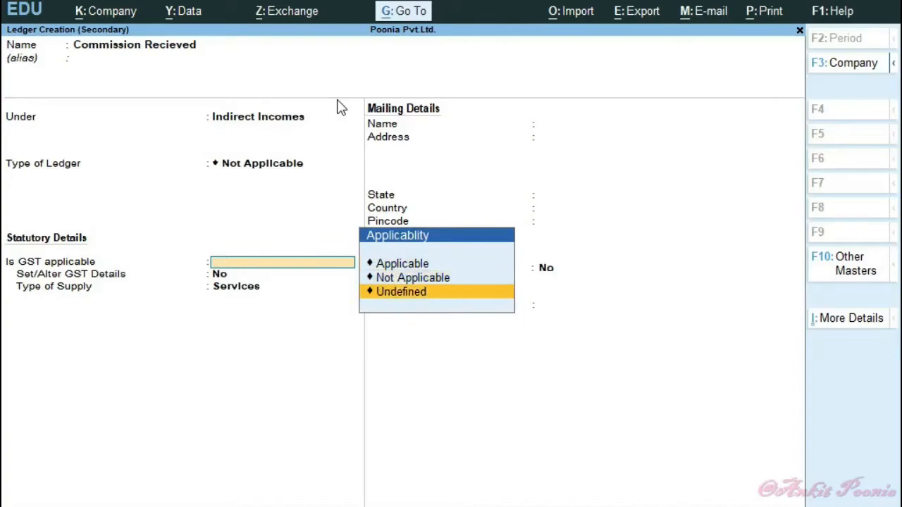
{"action": "key", "text": "Up"}
{"action": "key", "text": "Return"}
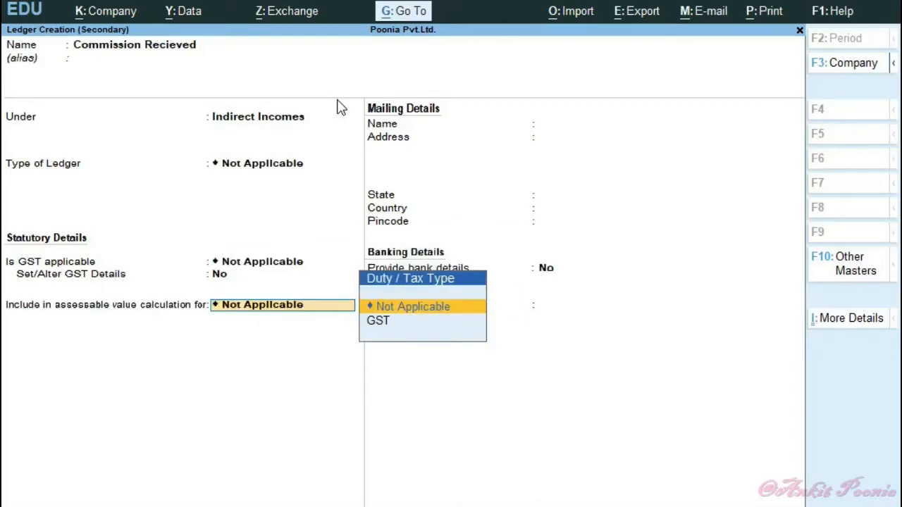
Include the ledger in the assessable value calculation for GST, appropriated to Goods and based on value, and save it without bank details
{"action": "key", "text": "Down"}
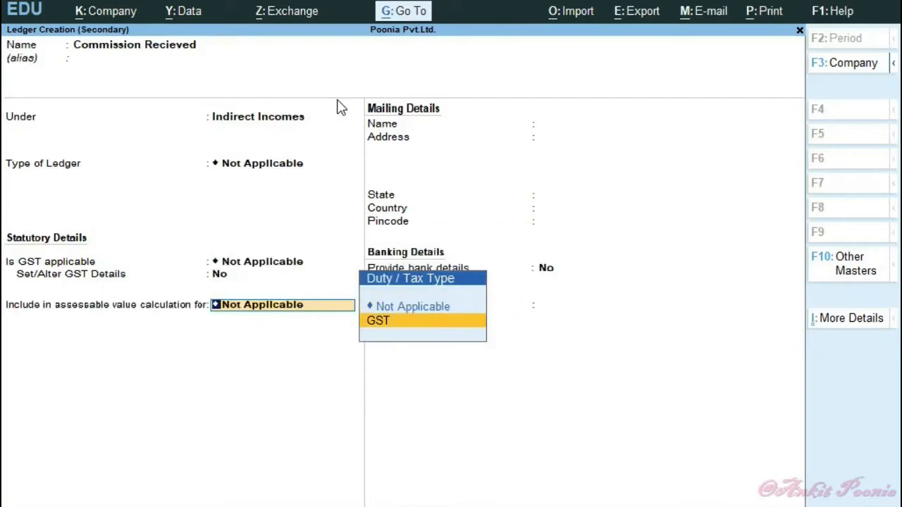
{"action": "key", "text": "Return"}
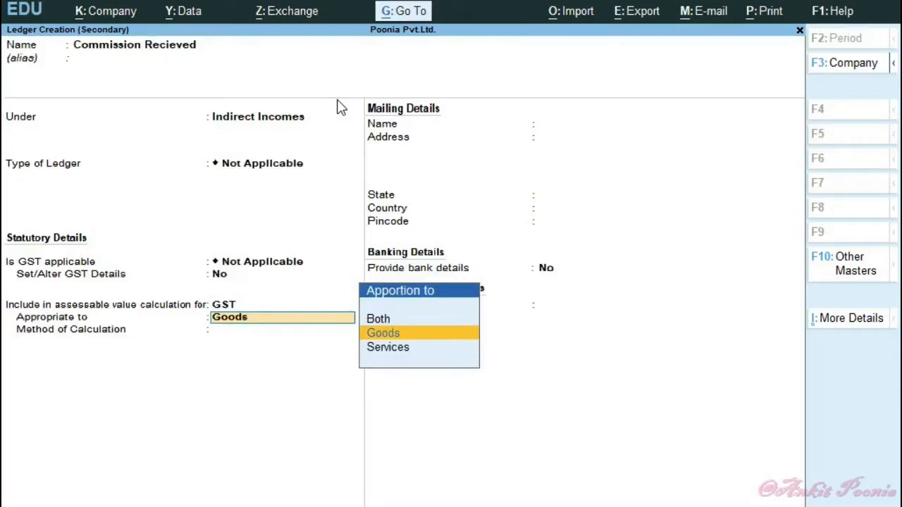
{"action": "key", "text": "Return"}
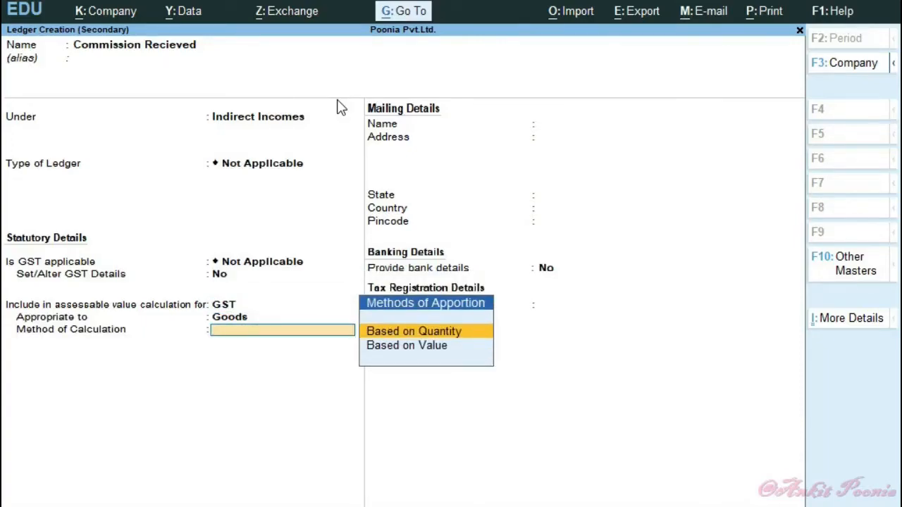
{"action": "key", "text": "Down"}
{"action": "key", "text": "Return"}
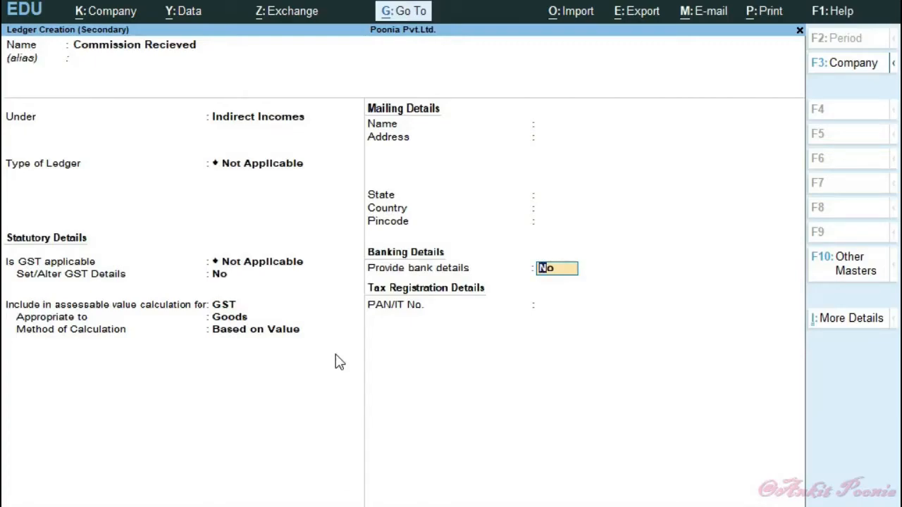
{"action": "key", "text": "Return"}
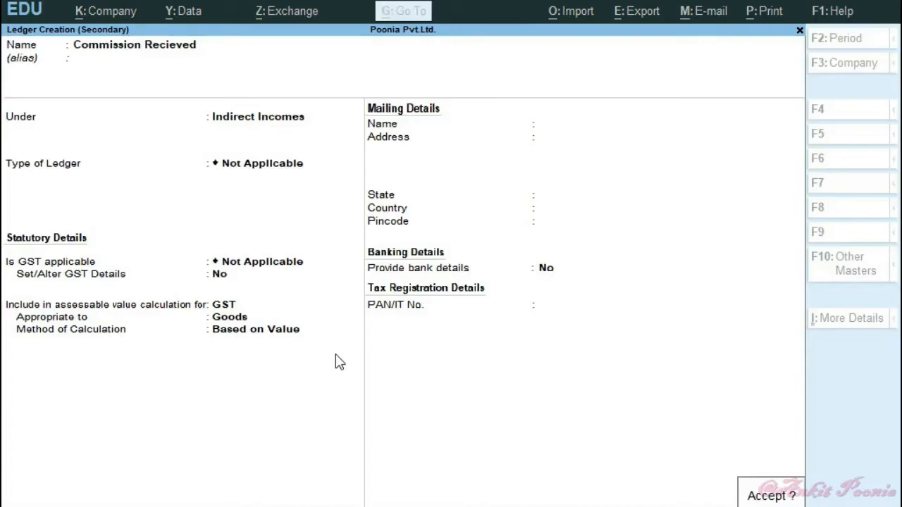
{"action": "key", "text": "Return"}
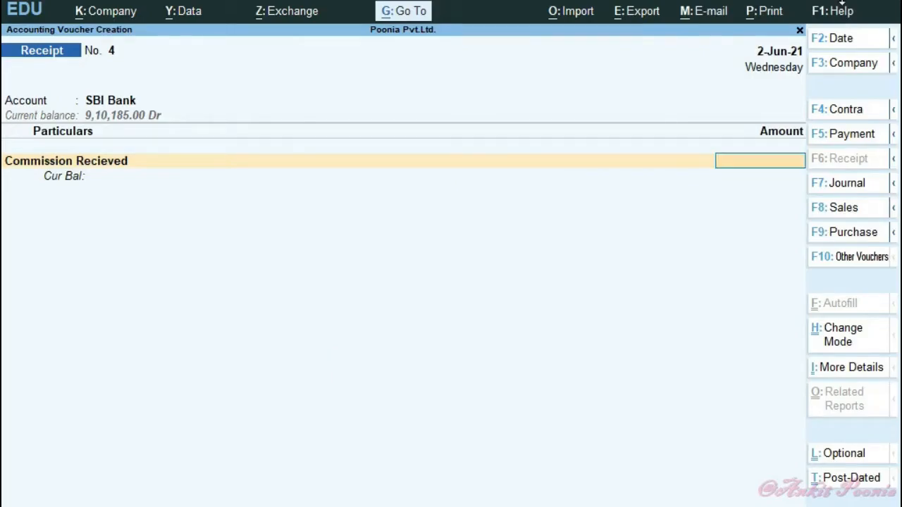
Enter 5000 as the commission amount and allocate all of it to the last cost centre in the list
{"action": "type", "text": "5000"}
{"action": "key", "text": "Return"}
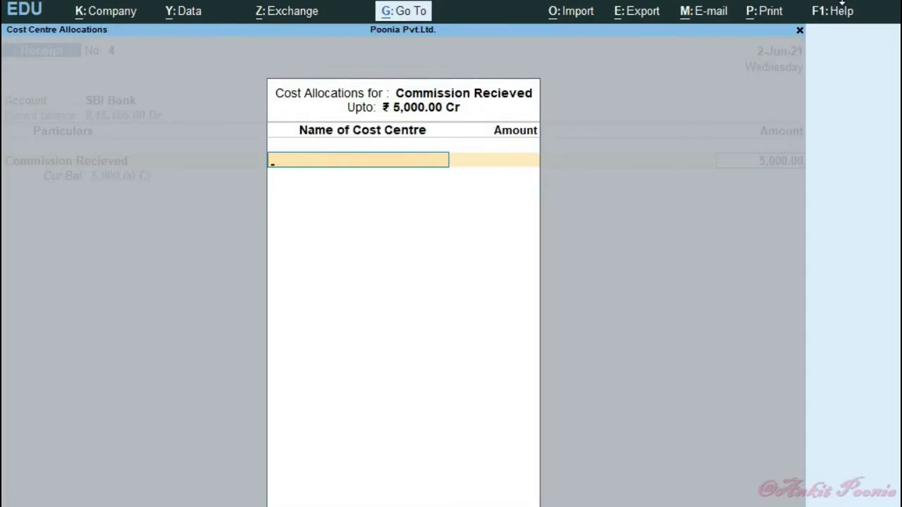
{"action": "key", "text": "Down"}
{"action": "key", "text": "Down"}
{"action": "key", "text": "Down"}
{"action": "key", "text": "Down"}
{"action": "key", "text": "Down"}
{"action": "key", "text": "Down"}
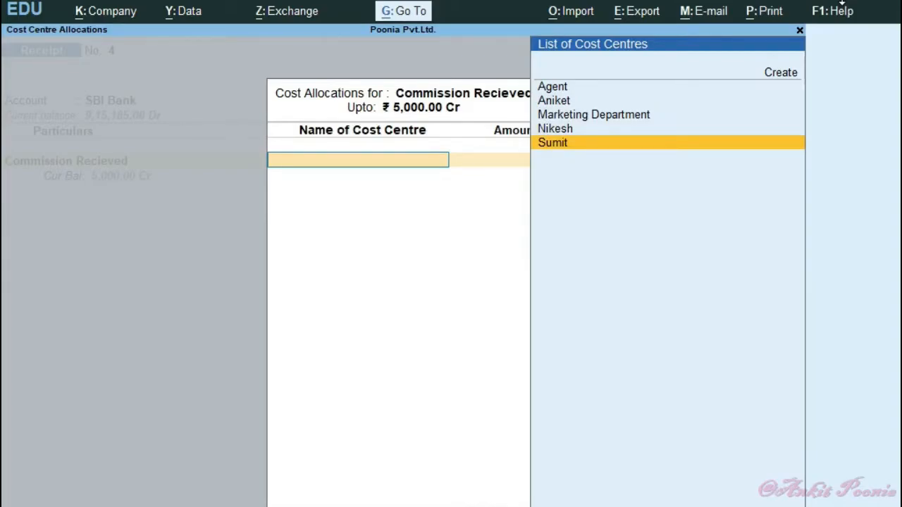
{"action": "key", "text": "Return"}
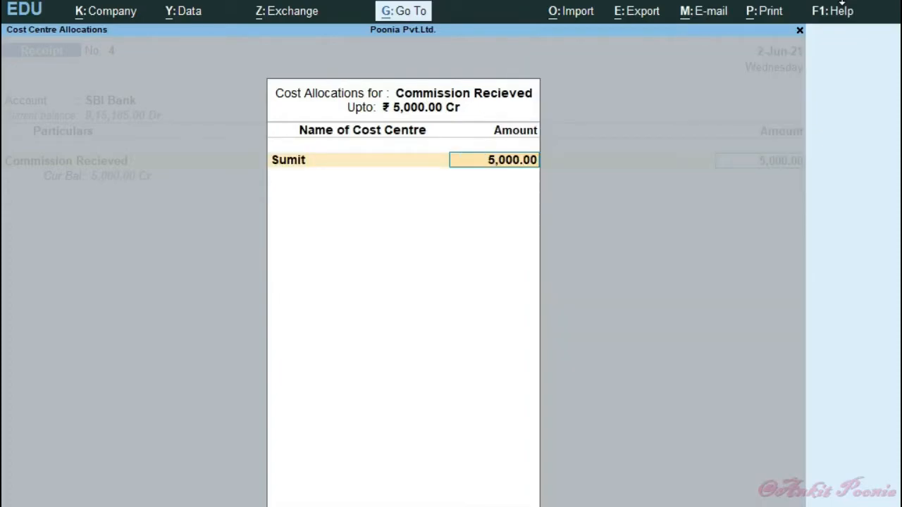
{"action": "key", "text": "Return"}
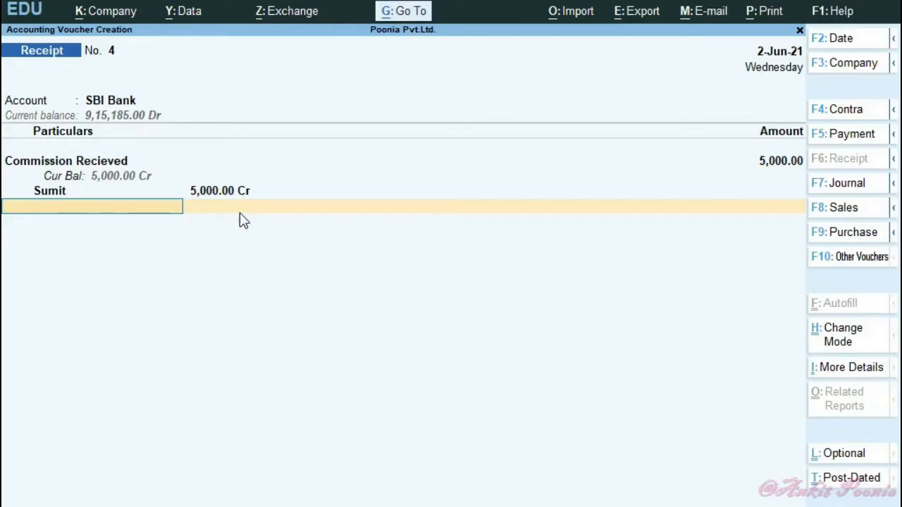
Allocate the 5,000 SBI Bank receipt as a Cheque/DD with instrument number 5466, keeping the instrument date 2-Jun-21
{"action": "key", "text": "Return"}
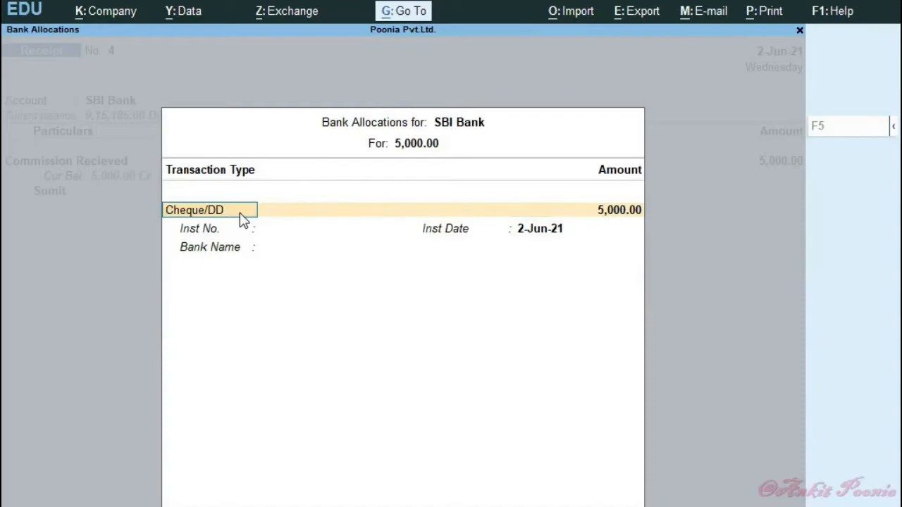
{"action": "key", "text": "Return"}
{"action": "key", "text": "Return"}
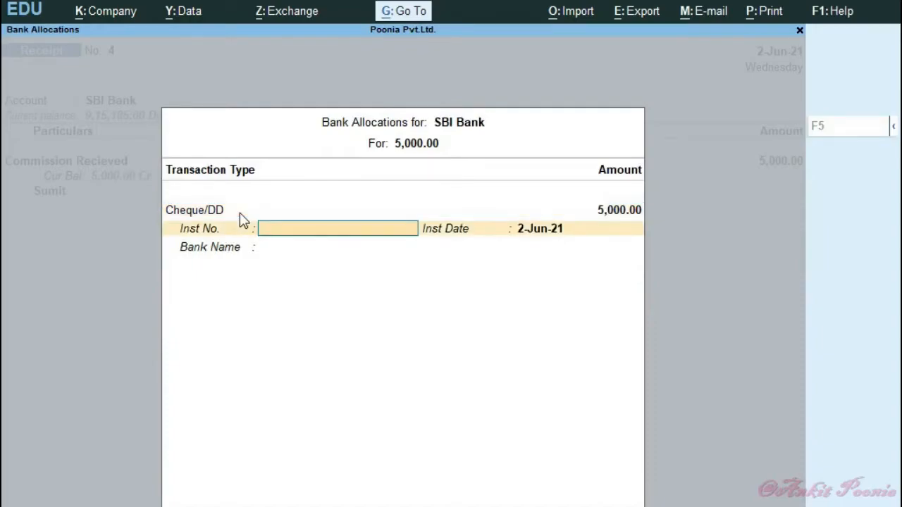
{"action": "type", "text": "5466"}
{"action": "key", "text": "Return"}
{"action": "key", "text": "Return"}
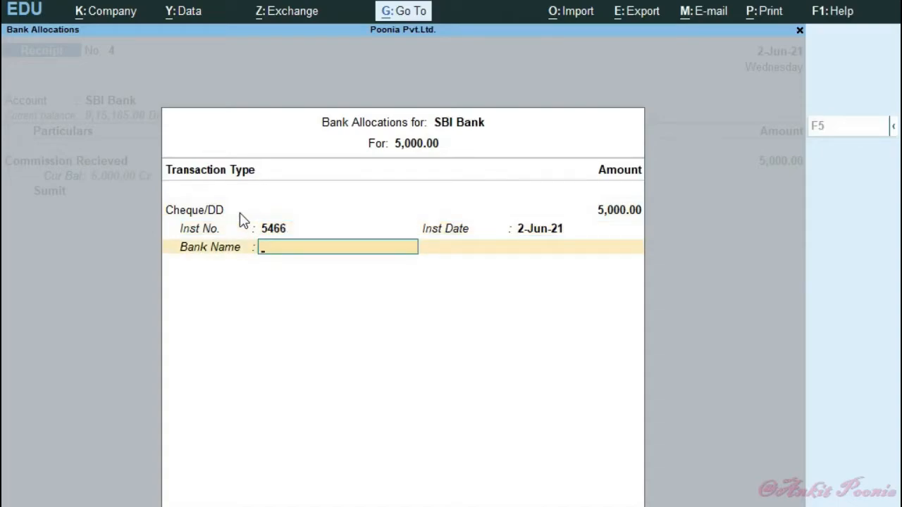
Specify Axis bank as the bank name for the cheque and save the receipt voucher without a narration
{"action": "type", "text": "A"}
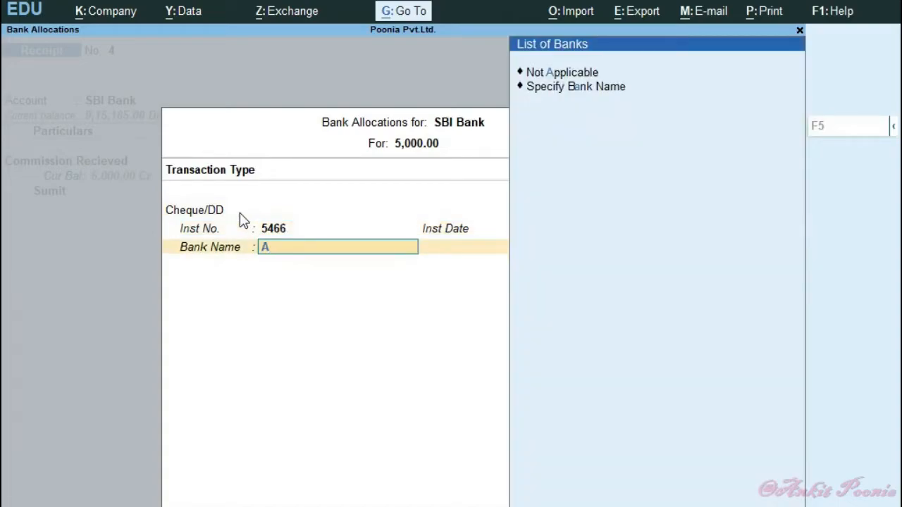
{"action": "key", "text": "Down"}
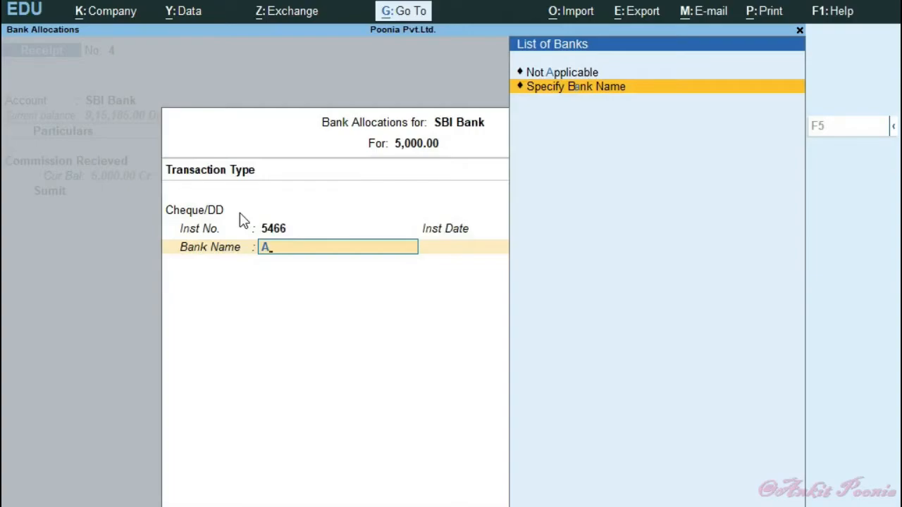
{"action": "key", "text": "Return"}
{"action": "type", "text": "A"}
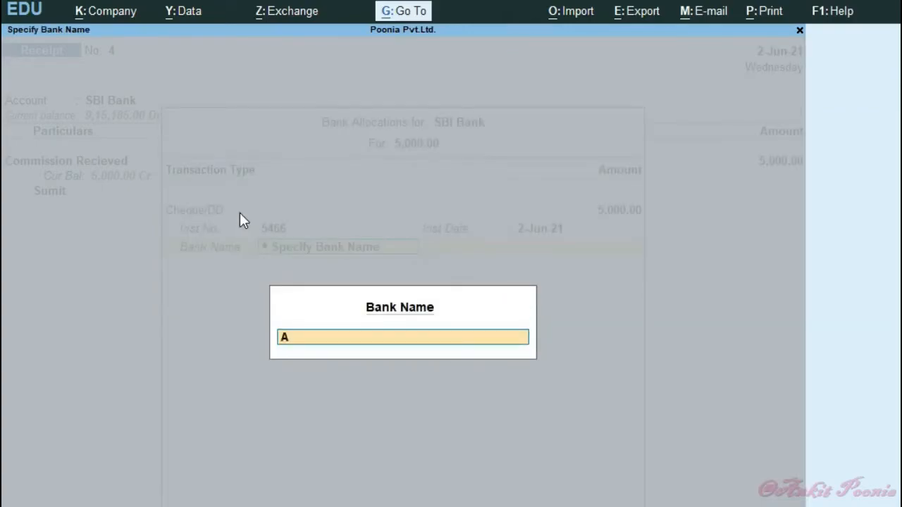
{"action": "type", "text": "xis bank"}
{"action": "key", "text": "Return"}
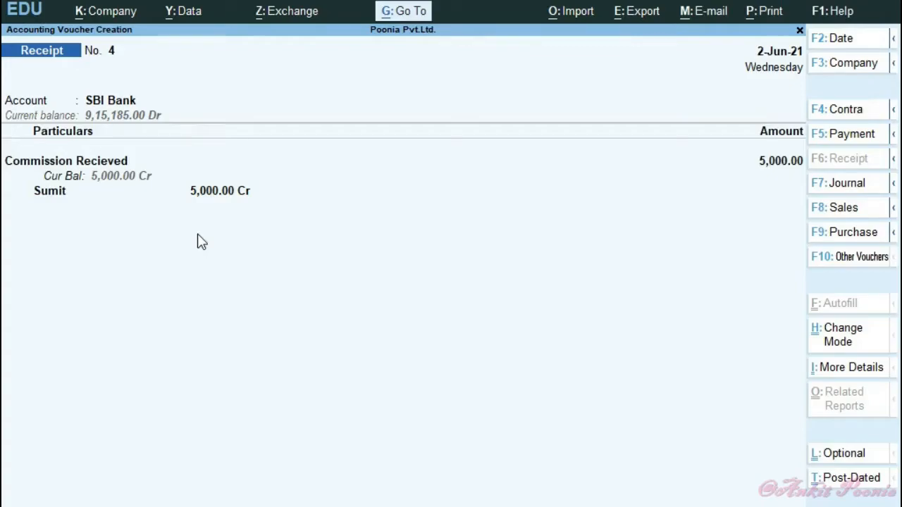
{"action": "key", "text": "Return"}
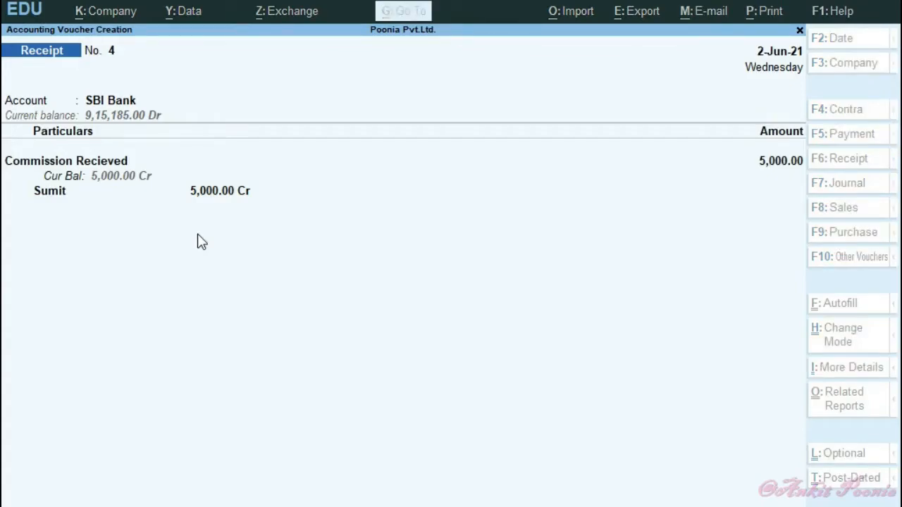
{"action": "key", "text": "Return"}
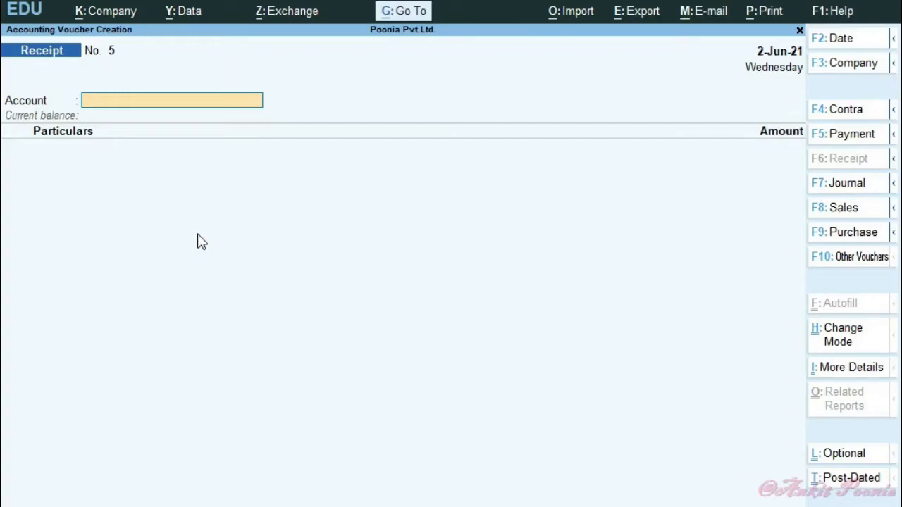
Open the Receipts and Payments report and expand it to show the accounts within each group
{"action": "key", "text": "alt+g"}
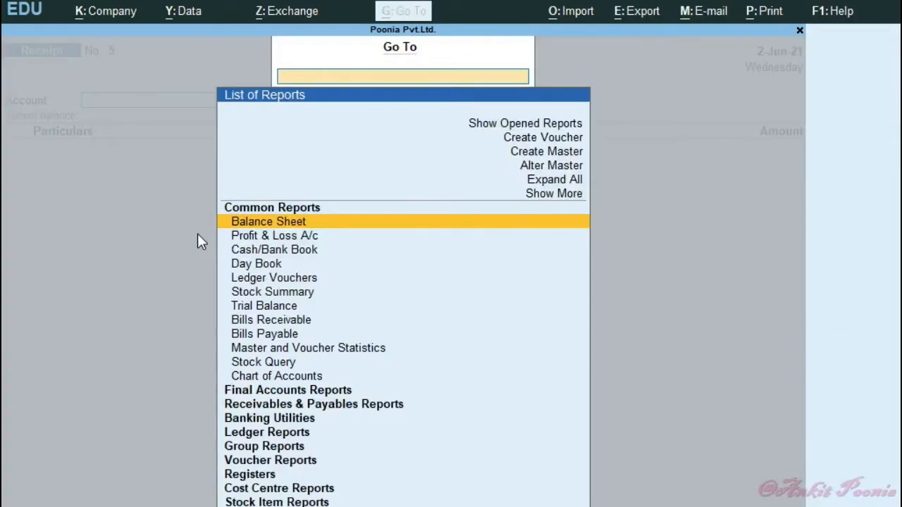
{"action": "type", "text": "Re"}
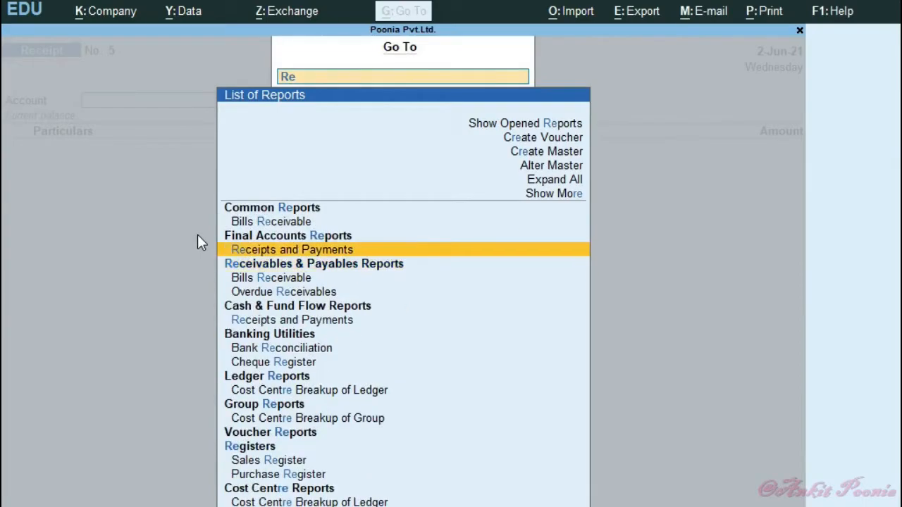
{"action": "key", "text": "Return"}
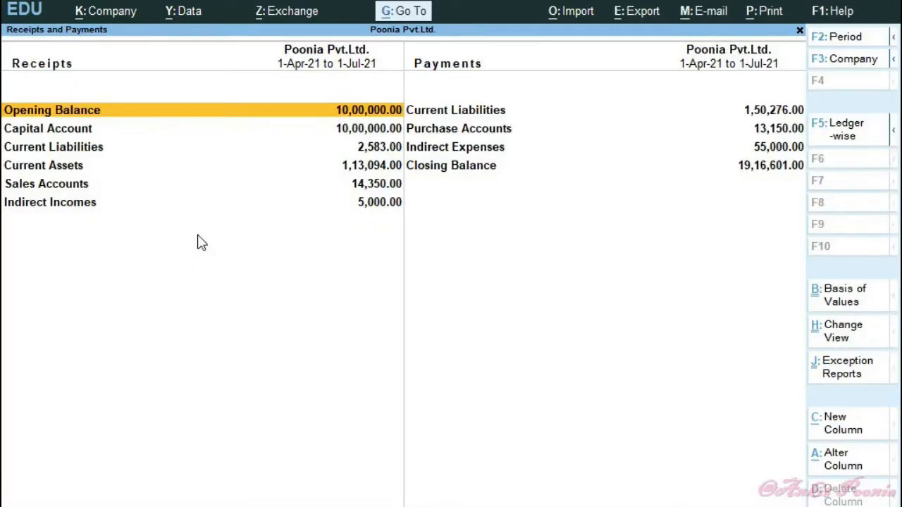
{"action": "key", "text": "alt+F5"}
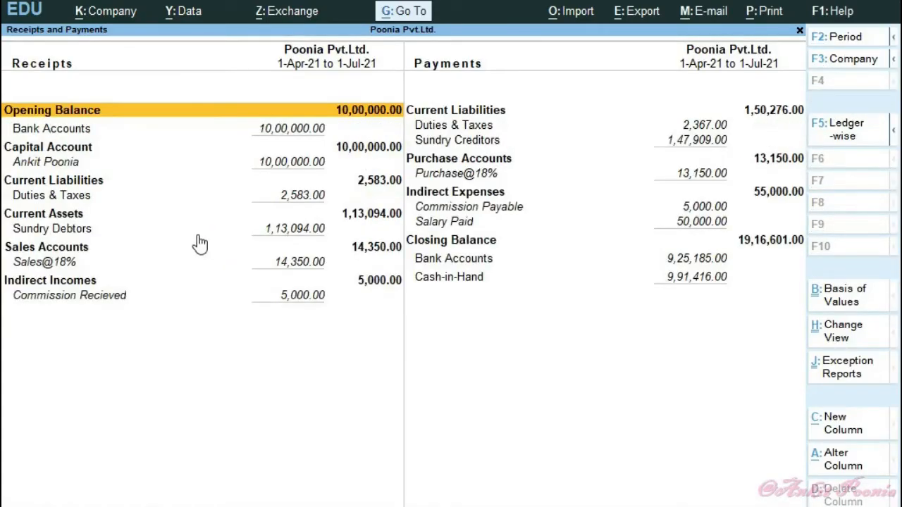
Examine the receipts and payments entries, ending on the Commission Recieved line under Indirect Incomes
{"action": "key", "text": "Right"}
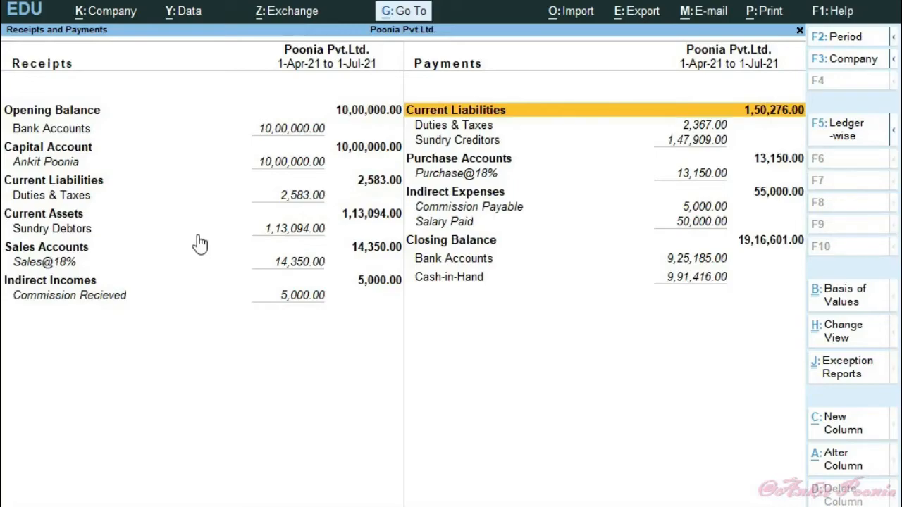
{"action": "key", "text": "Left"}
{"action": "key", "text": "Down"}
{"action": "key", "text": "Down"}
{"action": "key", "text": "Down"}
{"action": "key", "text": "Down"}
{"action": "key", "text": "Down"}
{"action": "key", "text": "Down"}
{"action": "key", "text": "Down"}
{"action": "key", "text": "Down"}
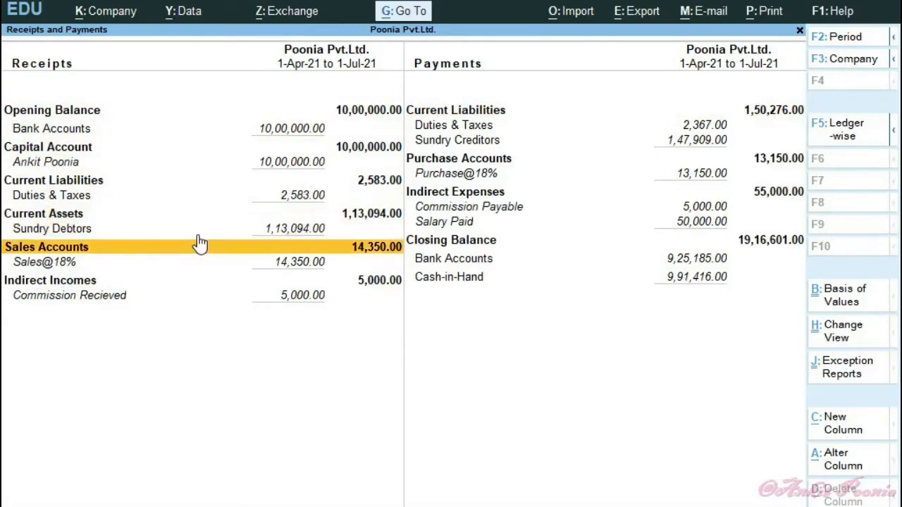
{"action": "key", "text": "Down"}
{"action": "key", "text": "Down"}
{"action": "key", "text": "Down"}
{"action": "key", "text": "Right"}
{"action": "key", "text": "Up"}
{"action": "key", "text": "Up"}
{"action": "key", "text": "Up"}
{"action": "key", "text": "Up"}
{"action": "key", "text": "Up"}
{"action": "key", "text": "Down"}
{"action": "key", "text": "Left"}
{"action": "key", "text": "Down"}
{"action": "key", "text": "Down"}
{"action": "key", "text": "Down"}
{"action": "key", "text": "Down"}
{"action": "key", "text": "Down"}
{"action": "key", "text": "Down"}
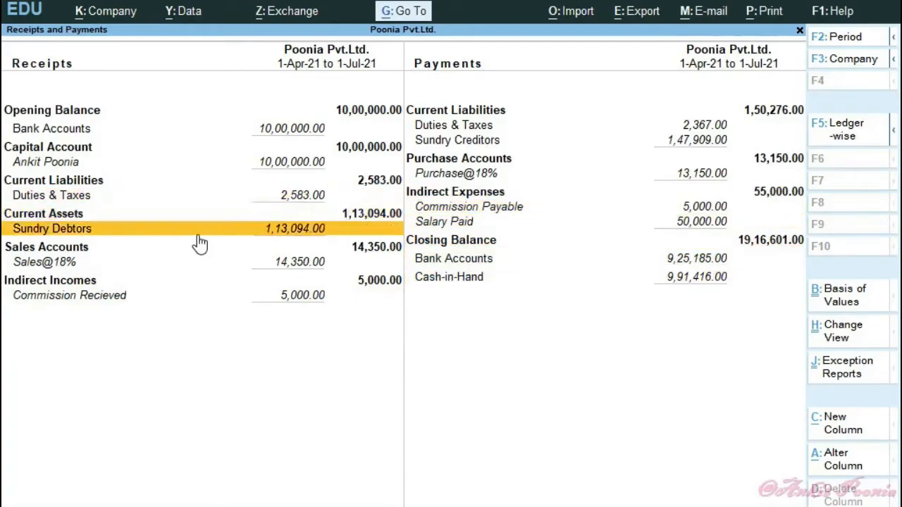
{"action": "key", "text": "Up"}
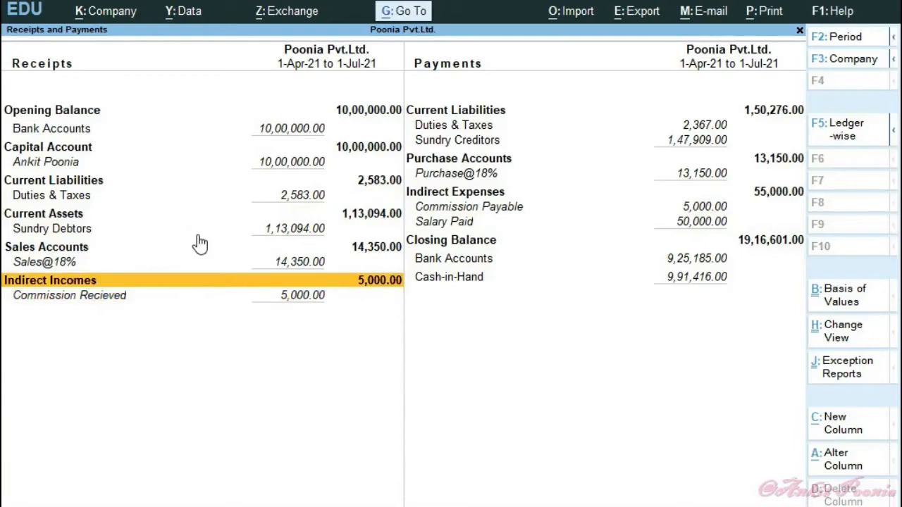
{"action": "key", "text": "Down"}
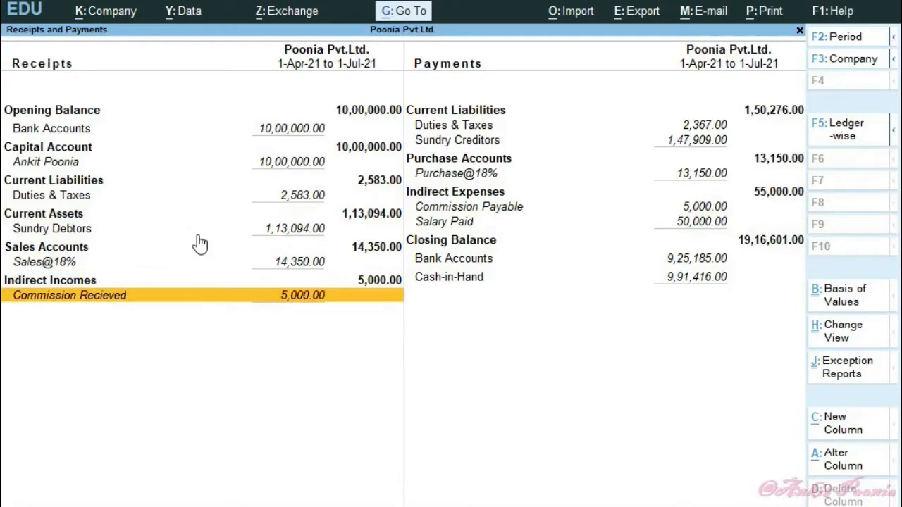
{"action": "key", "text": "Right"}
{"action": "key", "text": "Up"}
{"action": "key", "text": "Up"}
{"action": "key", "text": "Left"}
{"action": "key", "text": "Down"}
{"action": "key", "text": "Down"}
{"action": "key", "text": "Down"}
{"action": "key", "text": "Down"}
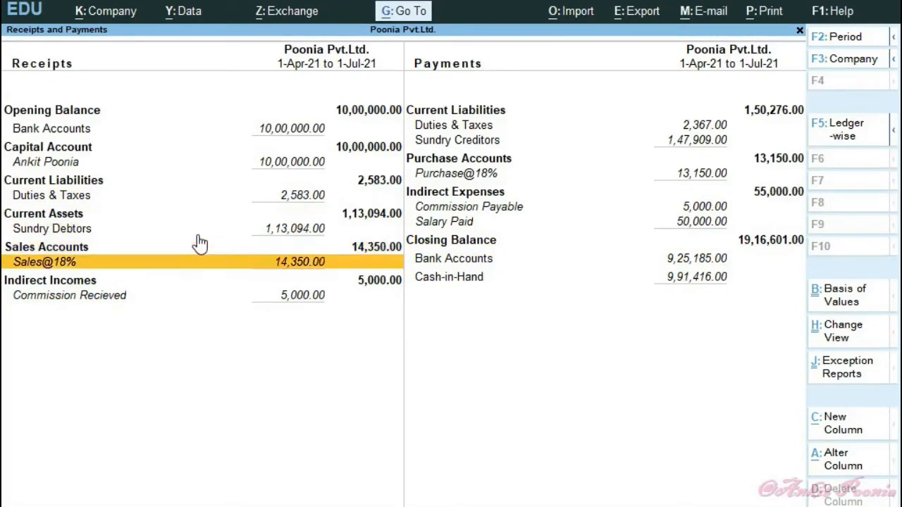
{"action": "key", "text": "Down"}
{"action": "key", "text": "Down"}
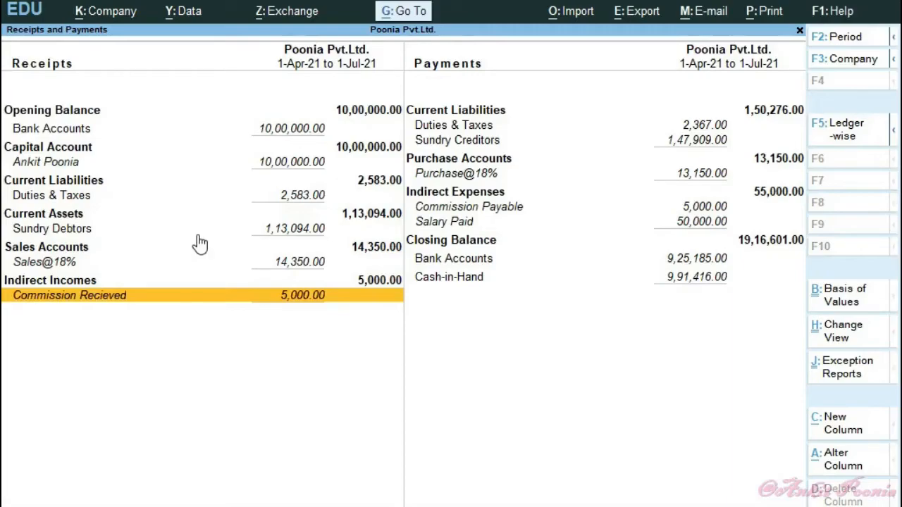
Drill down from Commission Recieved through June to its receipt voucher, and return to the Gateway of Tally without changes
{"action": "key", "text": "Return"}
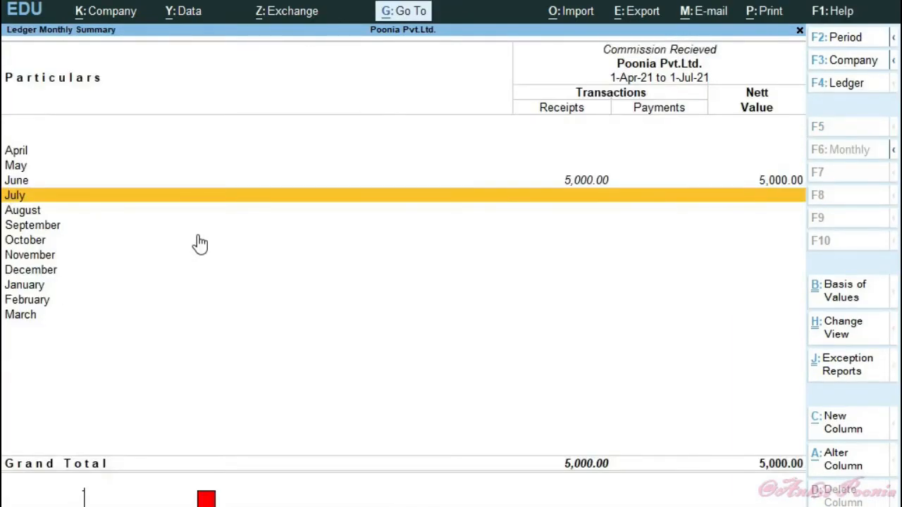
{"action": "key", "text": "Up"}
{"action": "key", "text": "Return"}
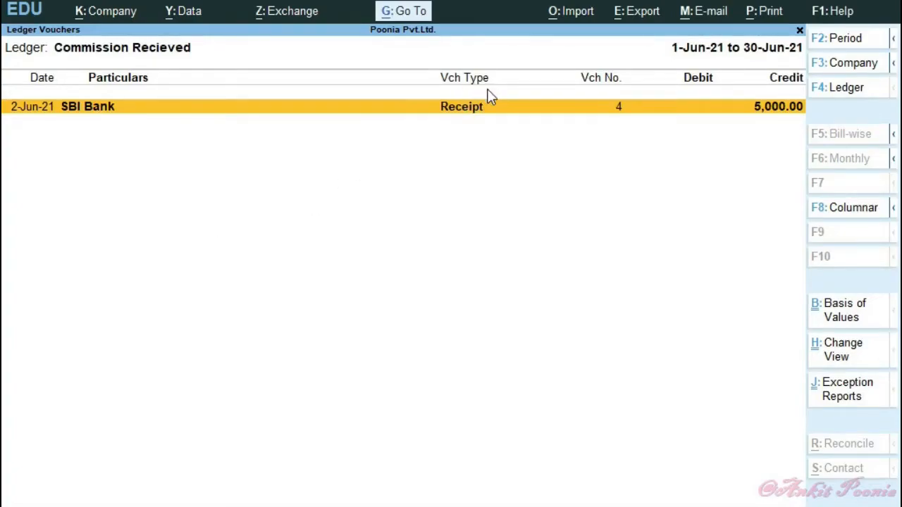
{"action": "key", "text": "Return"}
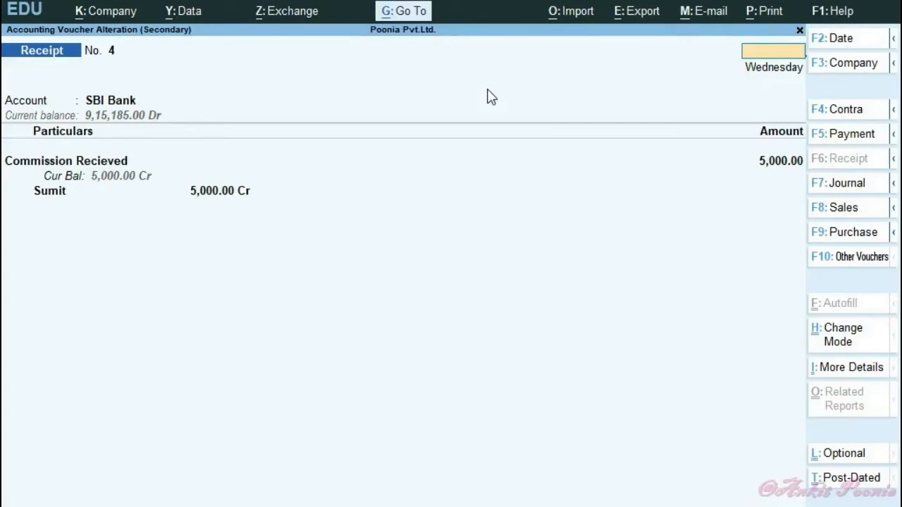
{"action": "key", "text": "Escape"}
{"action": "key", "text": "Escape"}
{"action": "key", "text": "Escape"}
{"action": "key", "text": "Escape"}
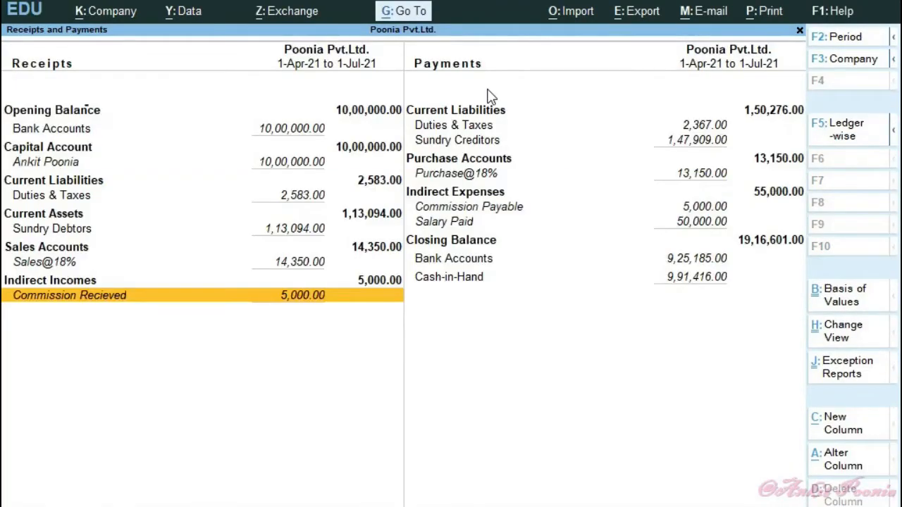
{"action": "key", "text": "Escape"}
{"action": "key", "text": "Escape"}
{"action": "key", "text": "Escape"}
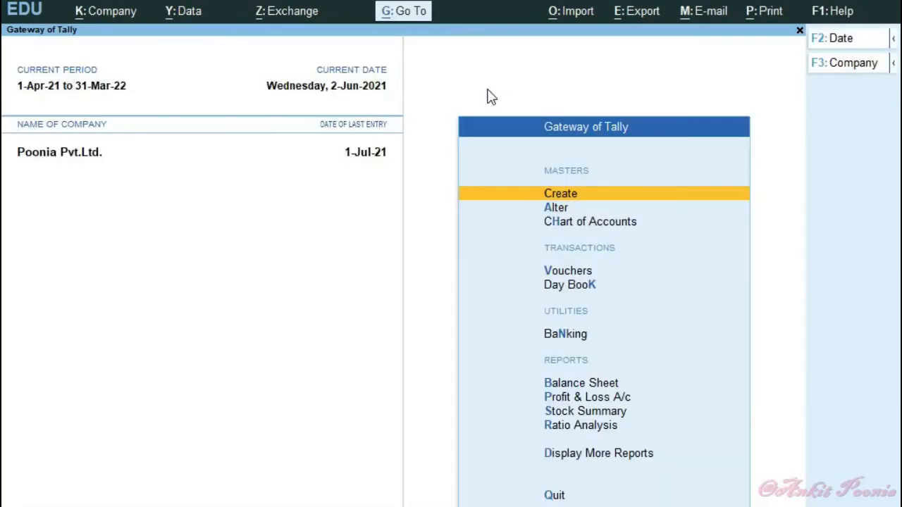
Open the detailed Profit & Loss A/c and locate Commission Recieved under Indirect Incomes
{"action": "key", "text": "p"}
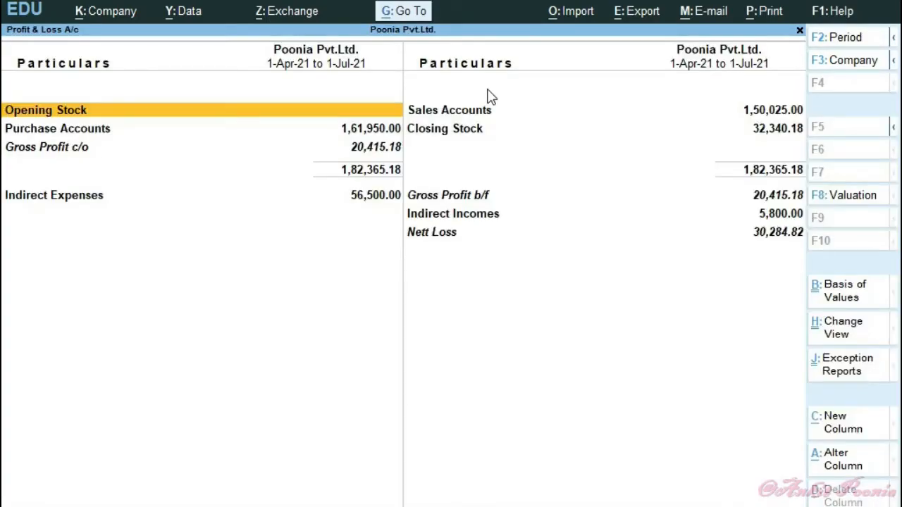
{"action": "key", "text": "alt+F5"}
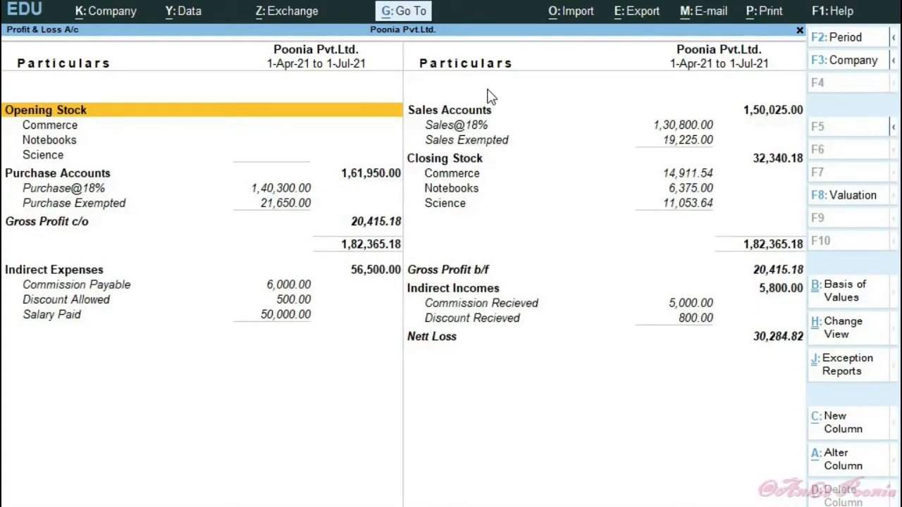
{"action": "key", "text": "Down"}
{"action": "key", "text": "Down"}
{"action": "key", "text": "Down"}
{"action": "key", "text": "Down"}
{"action": "key", "text": "Right"}
{"action": "key", "text": "Down"}
{"action": "key", "text": "Down"}
{"action": "key", "text": "Down"}
{"action": "key", "text": "Down"}
{"action": "key", "text": "Down"}
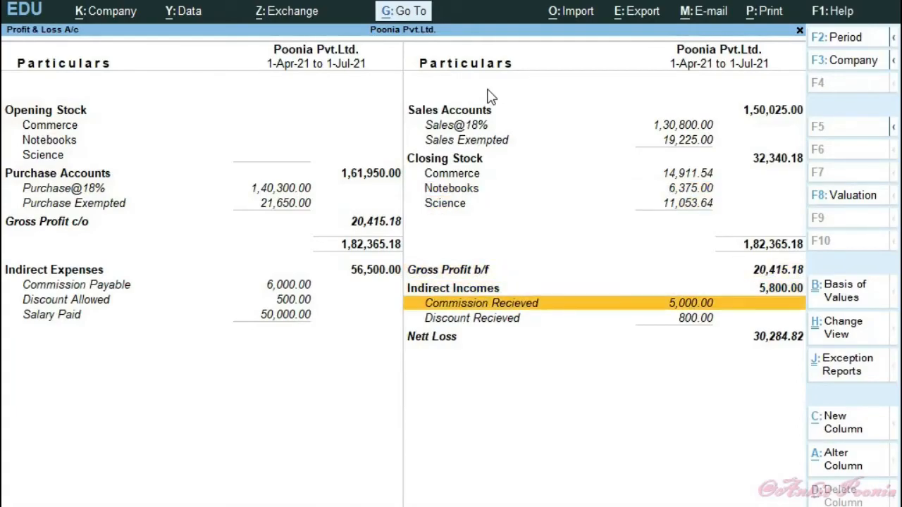
View the June receipt voucher behind Commission Recieved from the Profit & Loss A/c, and return to the Gateway of Tally
{"action": "key", "text": "Return"}
{"action": "key", "text": "Up"}
{"action": "key", "text": "Return"}
{"action": "key", "text": "Return"}
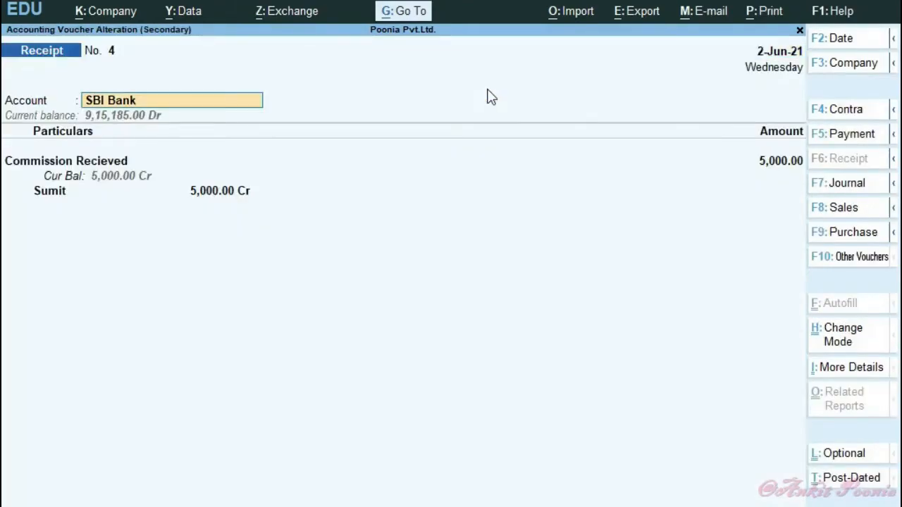
{"action": "key", "text": "Escape"}
{"action": "key", "text": "Escape"}
{"action": "key", "text": "Escape"}
{"action": "key", "text": "Escape"}
{"action": "key", "text": "Escape"}
{"action": "key", "text": "Escape"}
{"action": "key", "text": "Escape"}
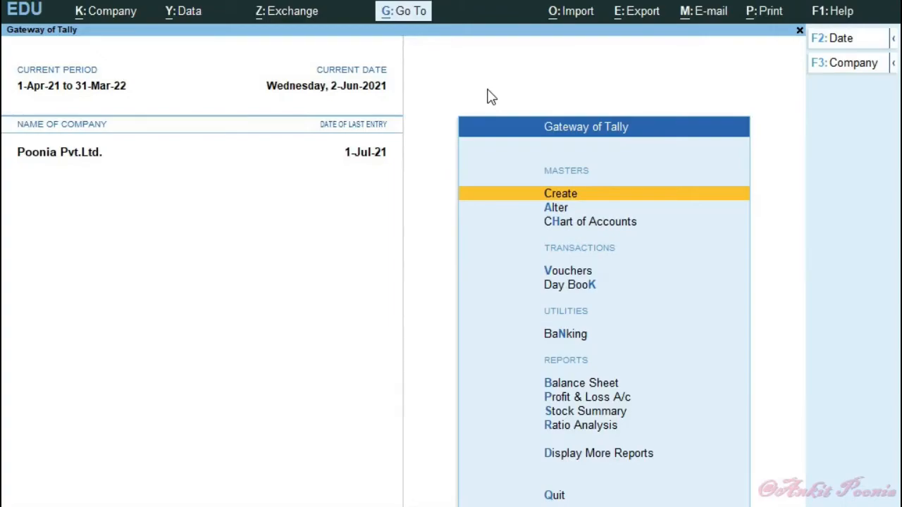
Open the Cost Centre Summary from the Cost Centre Reports
{"action": "key", "text": "alt+g"}
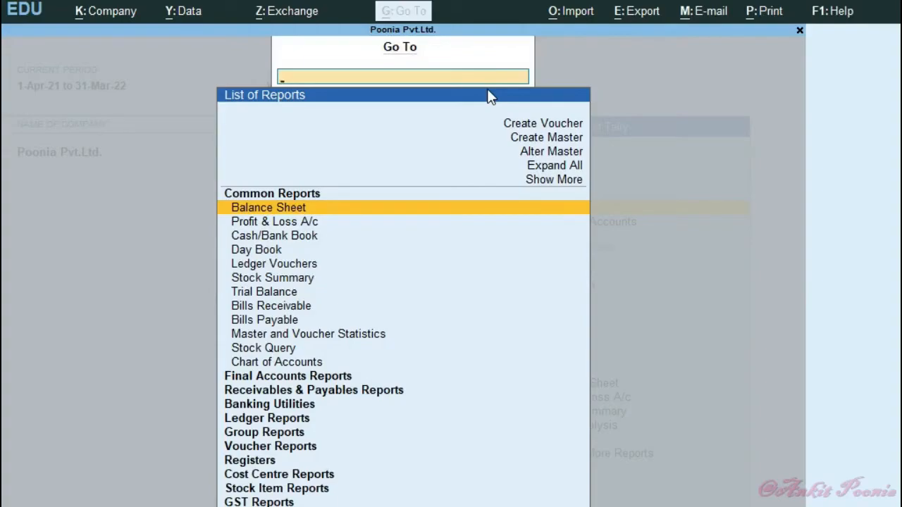
{"action": "key", "text": "Down"}
{"action": "key", "text": "Down"}
{"action": "key", "text": "Down"}
{"action": "key", "text": "Down"}
{"action": "key", "text": "Down"}
{"action": "key", "text": "Down"}
{"action": "key", "text": "Down"}
{"action": "key", "text": "Down"}
{"action": "key", "text": "Down"}
{"action": "key", "text": "Down"}
{"action": "key", "text": "Down"}
{"action": "key", "text": "Down"}
{"action": "key", "text": "Down"}
{"action": "key", "text": "Down"}
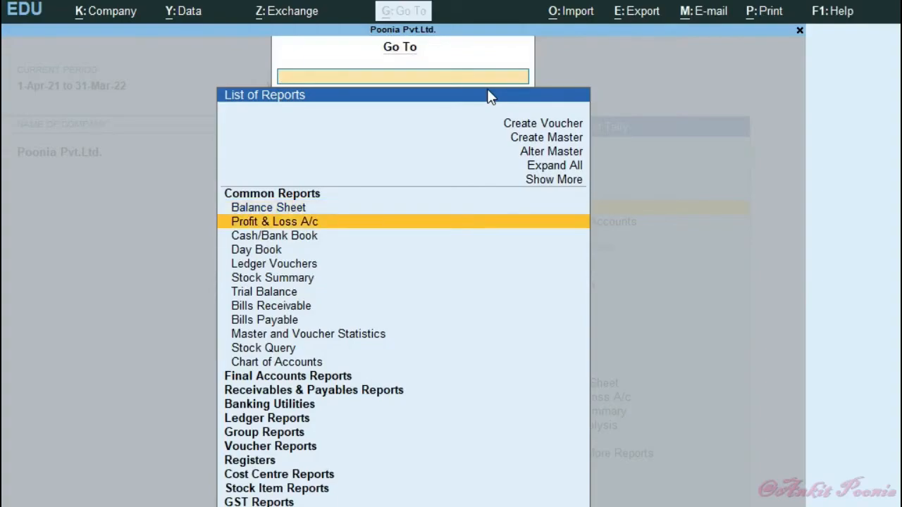
{"action": "key", "text": "Down"}
{"action": "key", "text": "Down"}
{"action": "key", "text": "Down"}
{"action": "key", "text": "Down"}
{"action": "key", "text": "Down"}
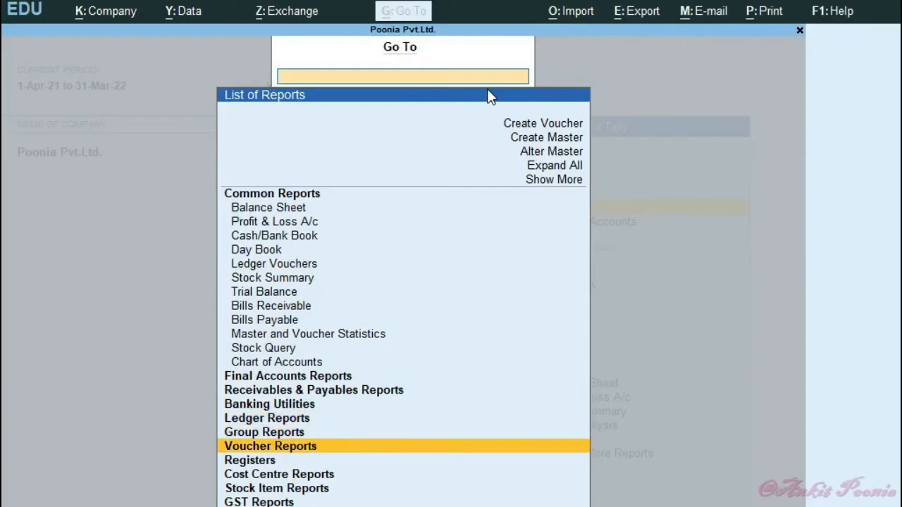
{"action": "key", "text": "Return"}
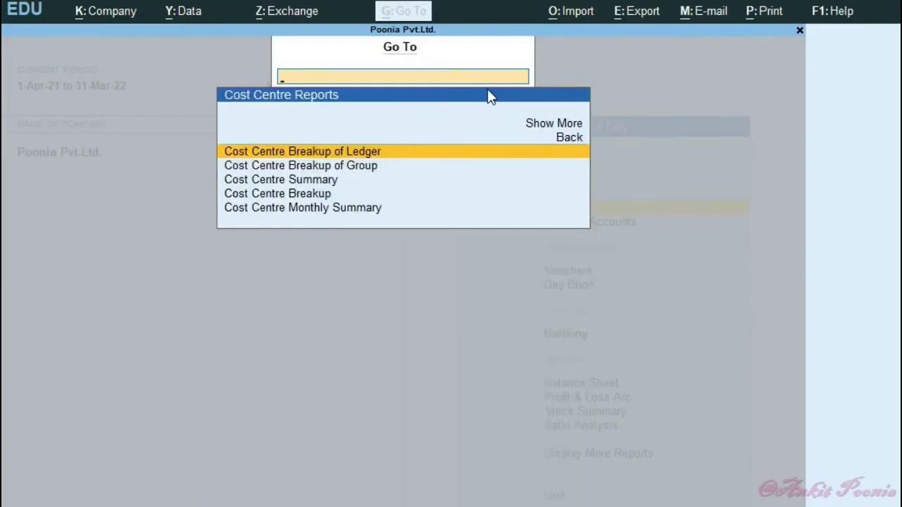
{"action": "key", "text": "Down"}
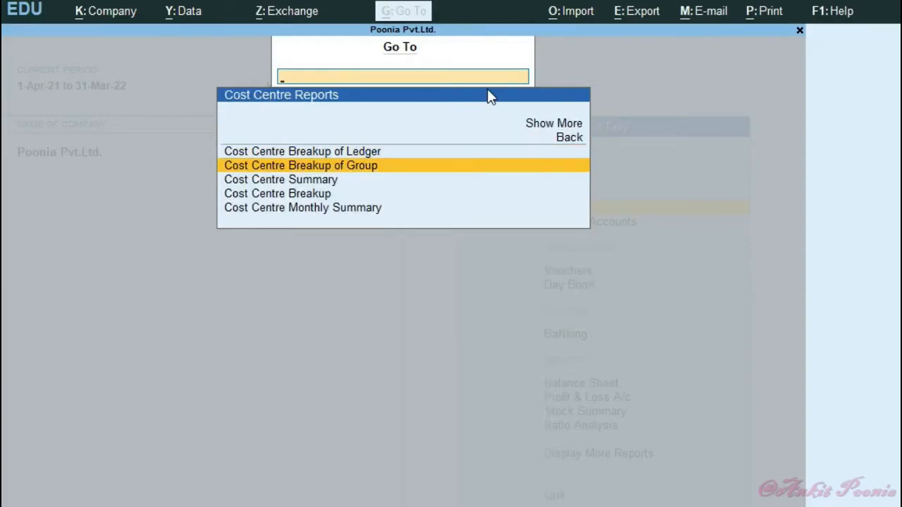
{"action": "key", "text": "Down"}
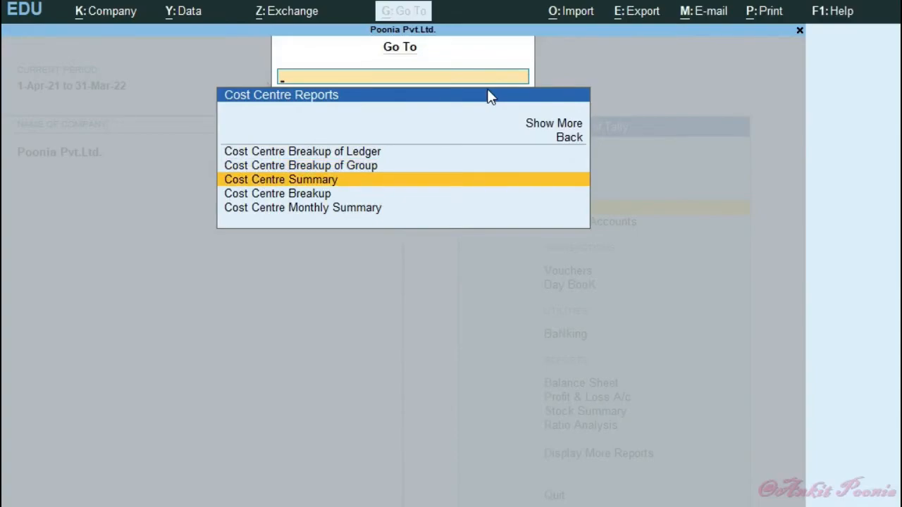
{"action": "key", "text": "Return"}
Compare the Agent and Marketing Department debit, credit and closing balances in the Cost Centre Summary
{"action": "key", "text": "Down"}
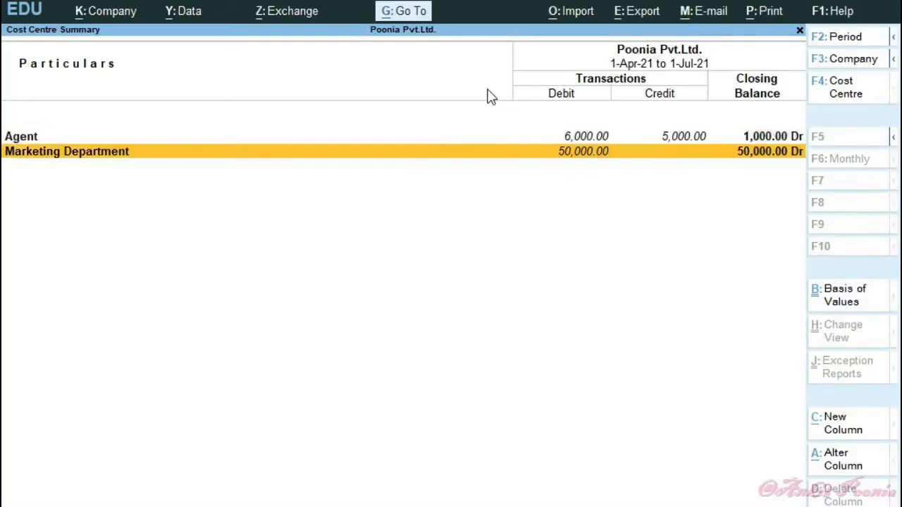
{"action": "key", "text": "Up"}
{"action": "key", "text": "Down"}
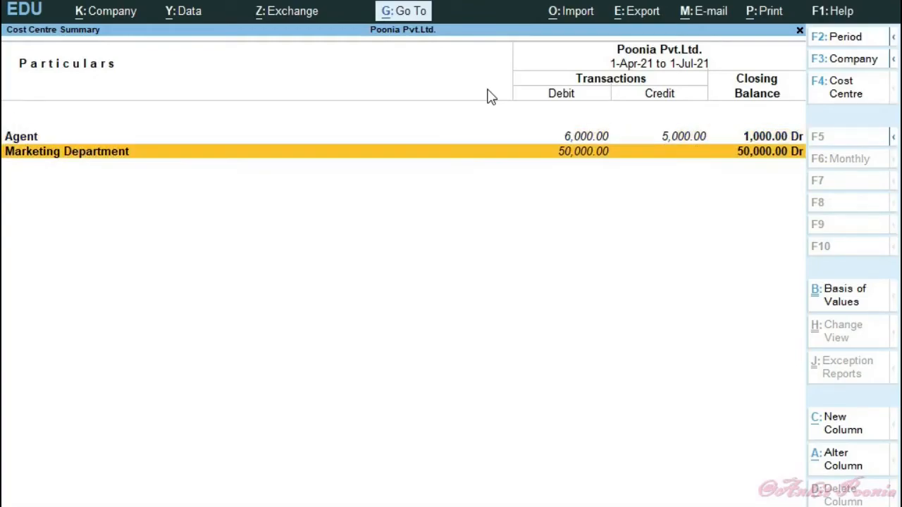
{"action": "key", "text": "Up"}
{"action": "key", "text": "Down"}
{"action": "key", "text": "Up"}
{"action": "key", "text": "Down"}
{"action": "key", "text": "Up"}
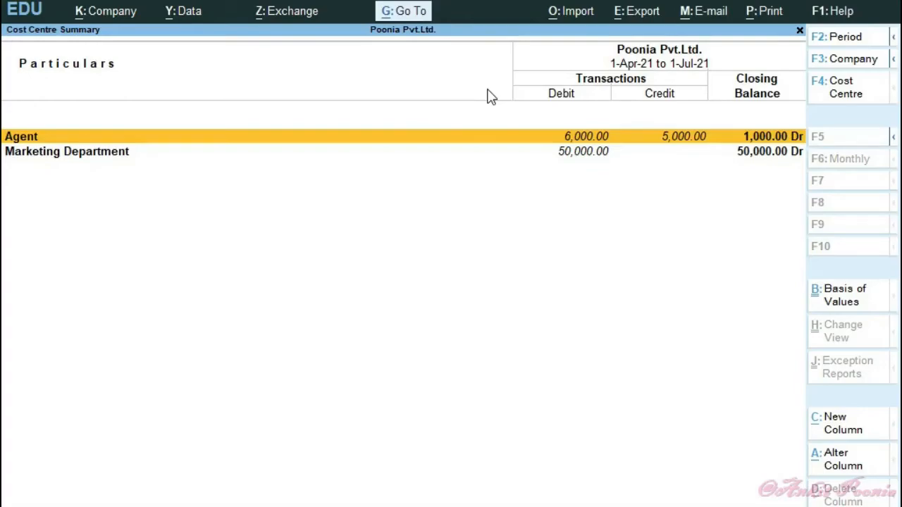
Drill down from Agent through its individual cost centre to the June cost centre vouchers
{"action": "key", "text": "Return"}
{"action": "key", "text": "Down"}
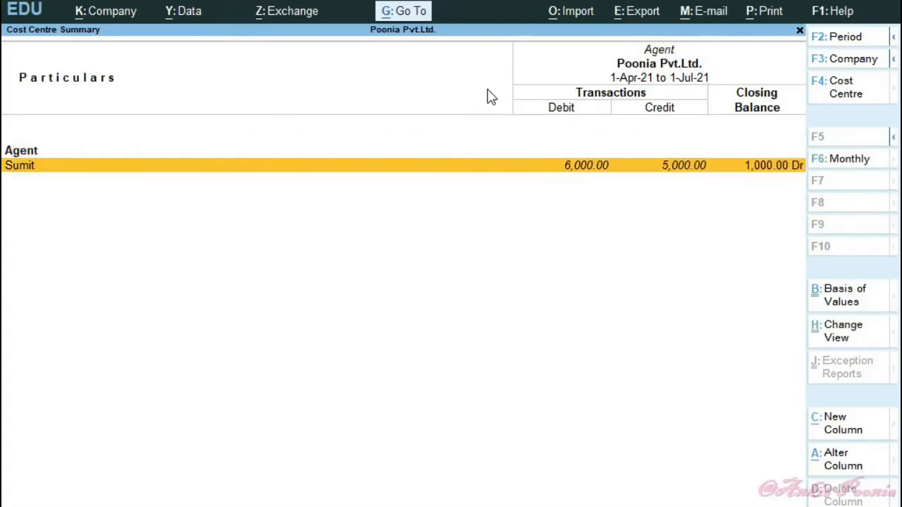
{"action": "key", "text": "Return"}
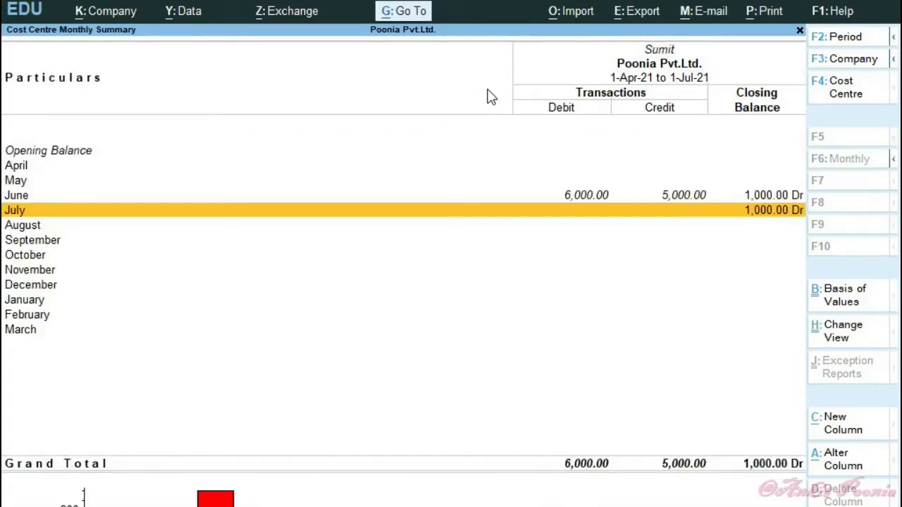
{"action": "left_click", "coordinate": [578, 199]}
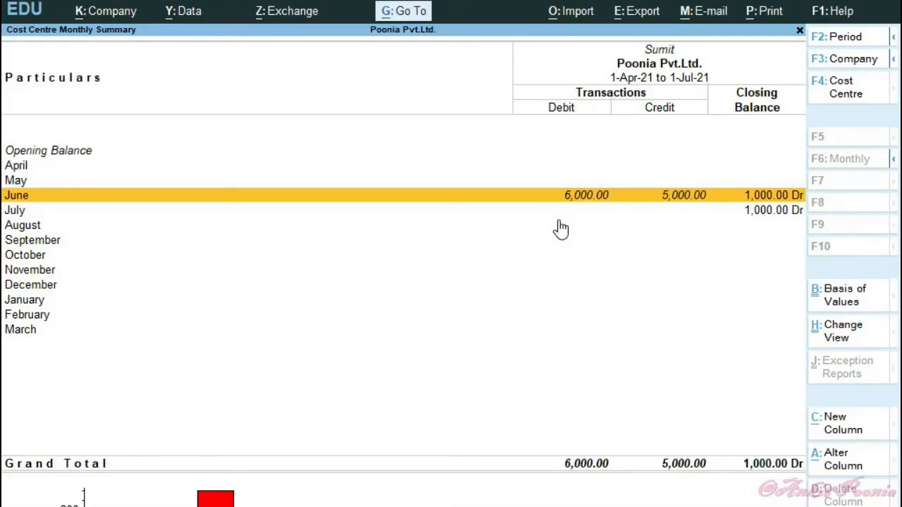
{"action": "key", "text": "Return"}
Review the Commission Payable and Commission Recieved entries in the June cost centre vouchers, and return to the Gateway of Tally
{"action": "key", "text": "Down"}
{"action": "key", "text": "Down"}
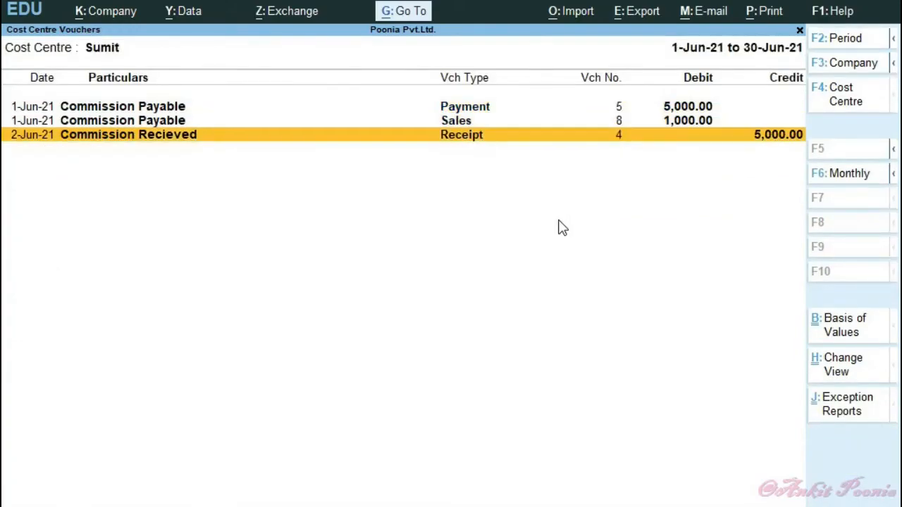
{"action": "key", "text": "Up"}
{"action": "key", "text": "Up"}
{"action": "key", "text": "Down"}
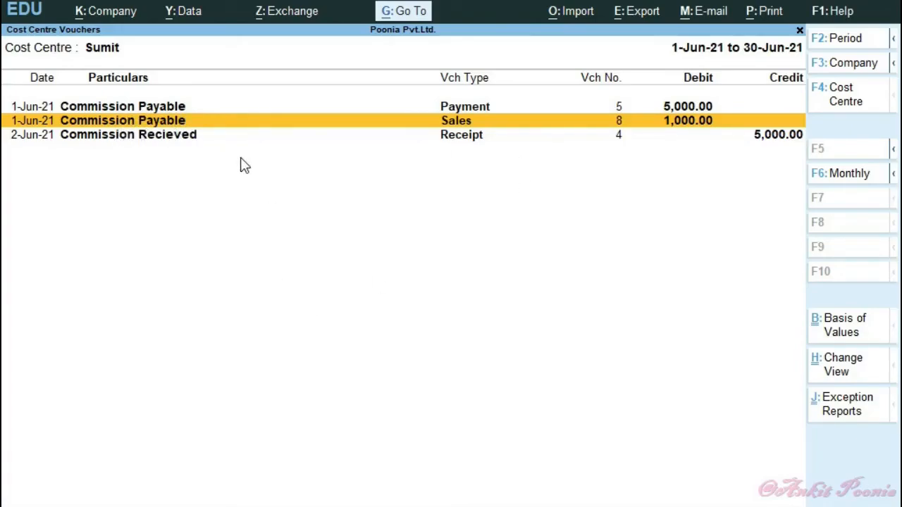
{"action": "key", "text": "Down"}
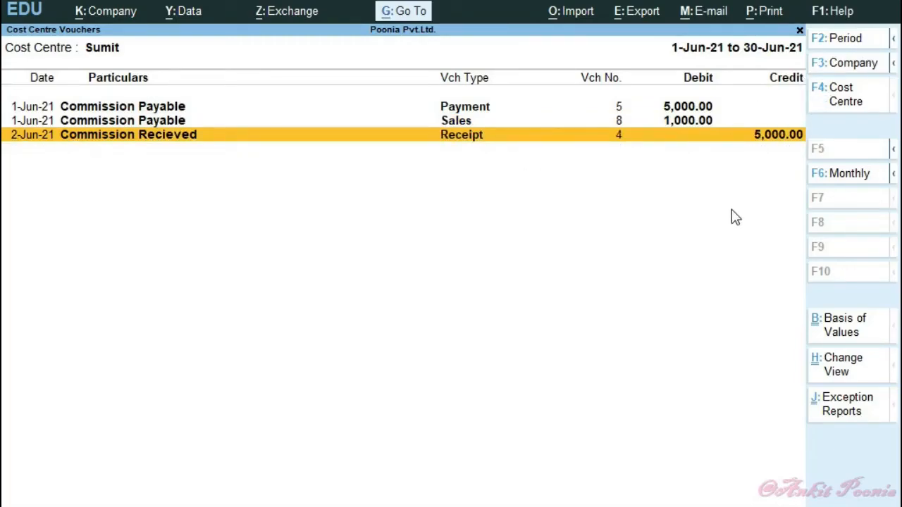
{"action": "key", "text": "Escape"}
{"action": "key", "text": "Escape"}
{"action": "key", "text": "Escape"}
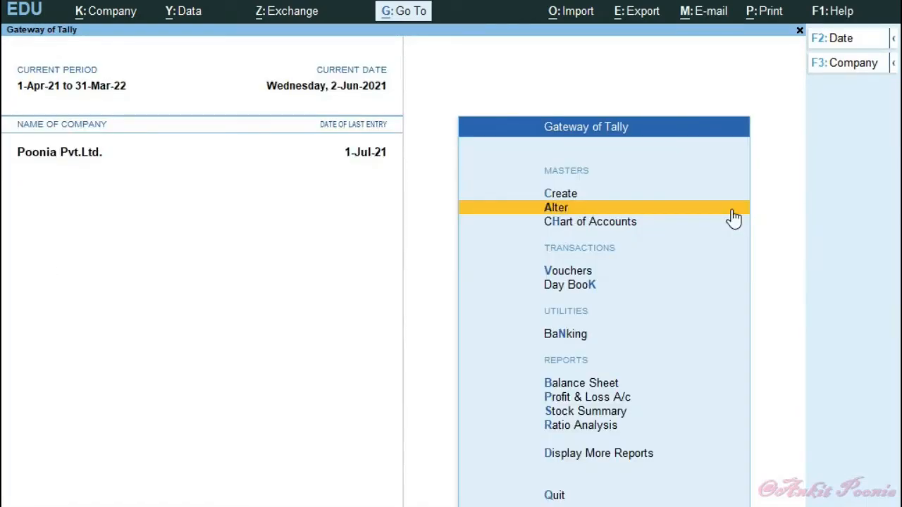
Open the Commission Recieved ledger from the account books and view its 2-Jun-21 SBI Bank receipt voucher
{"action": "key", "text": "d"}
{"action": "key", "text": "a"}
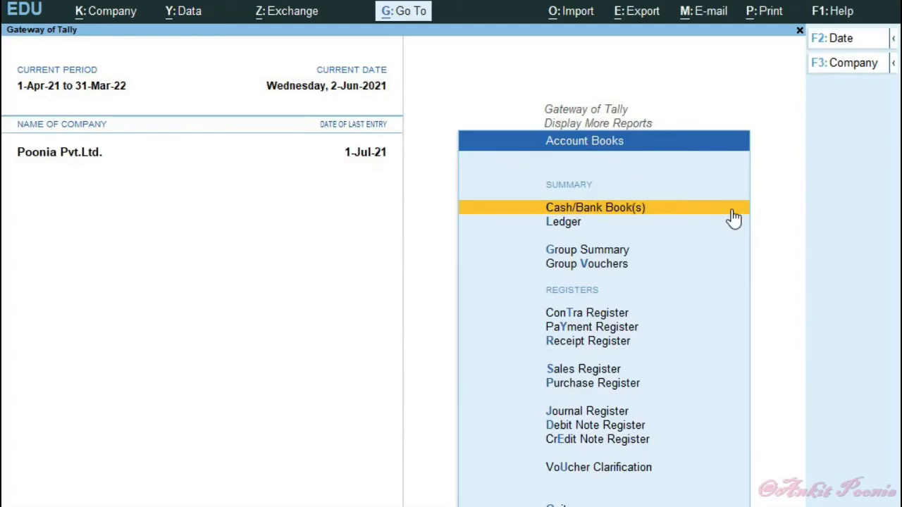
{"action": "type", "text": "lc"}
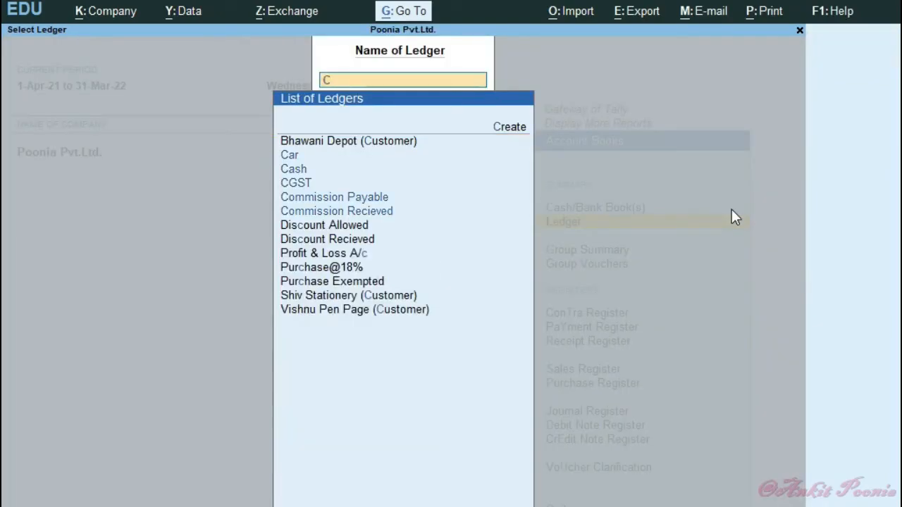
{"action": "key", "text": "Down"}
{"action": "key", "text": "Down"}
{"action": "key", "text": "Down"}
{"action": "key", "text": "Down"}
{"action": "key", "text": "Down"}
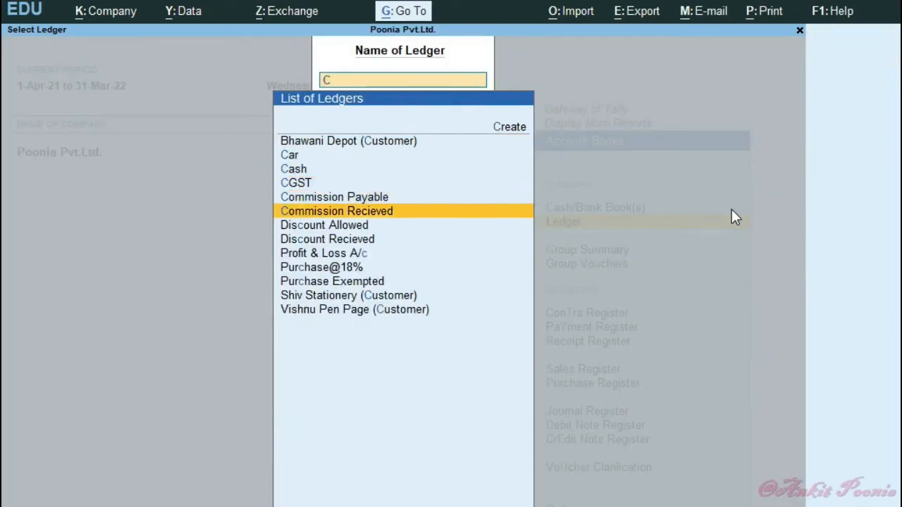
{"action": "key", "text": "Return"}
{"action": "key", "text": "Return"}
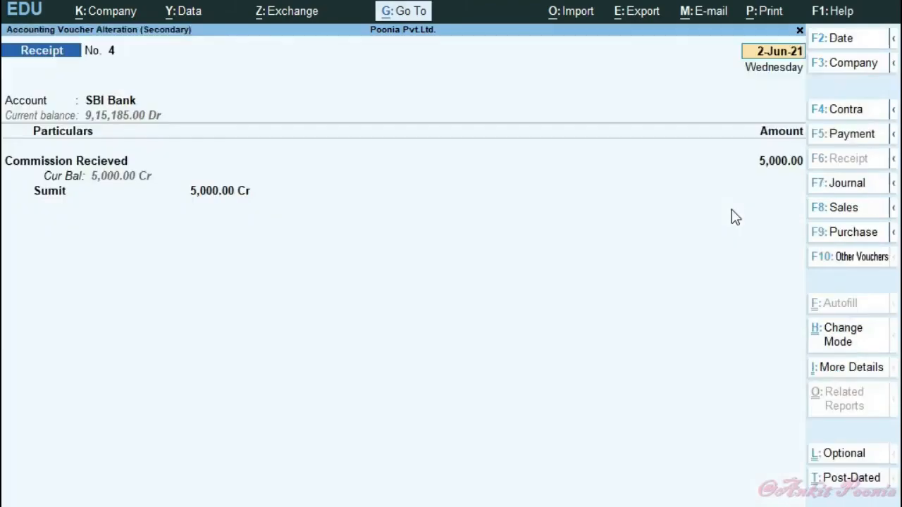
Leave the receipt voucher and the Commission Recieved ledger without changes, and return to the Gateway of Tally
{"action": "key", "text": "Escape"}
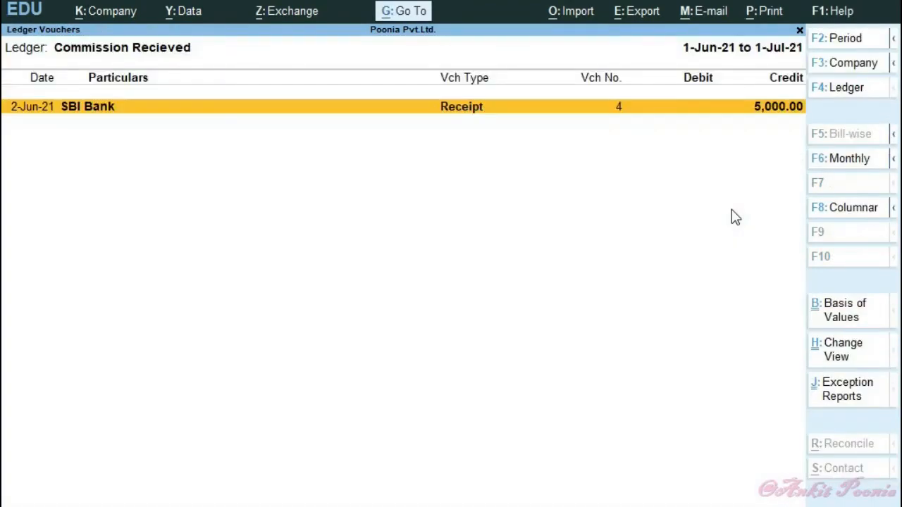
{"action": "key", "text": "Escape"}
{"action": "key", "text": "Escape"}
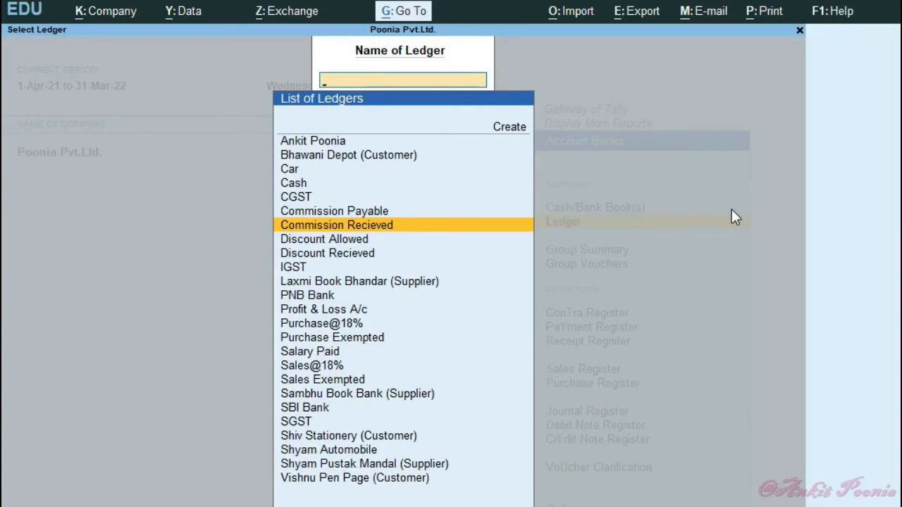
{"action": "key", "text": "Escape"}
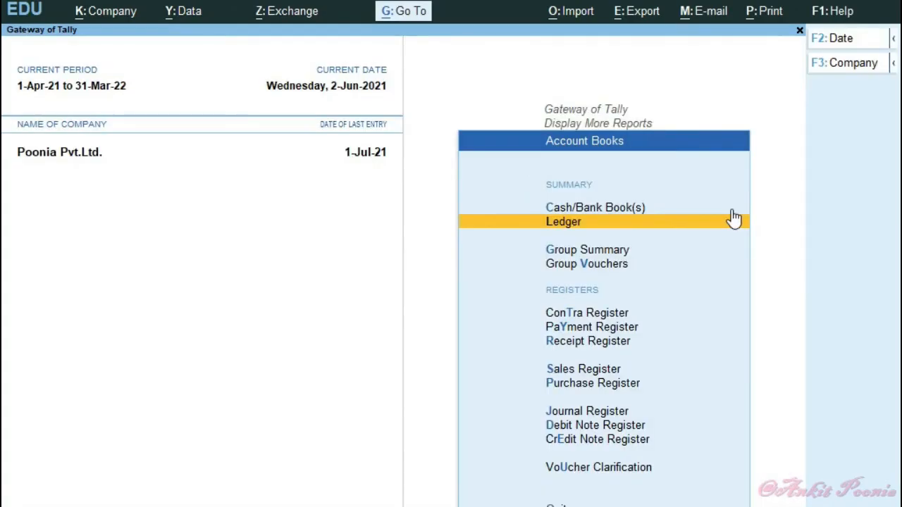
{"action": "key", "text": "Escape"}
{"action": "key", "text": "Escape"}
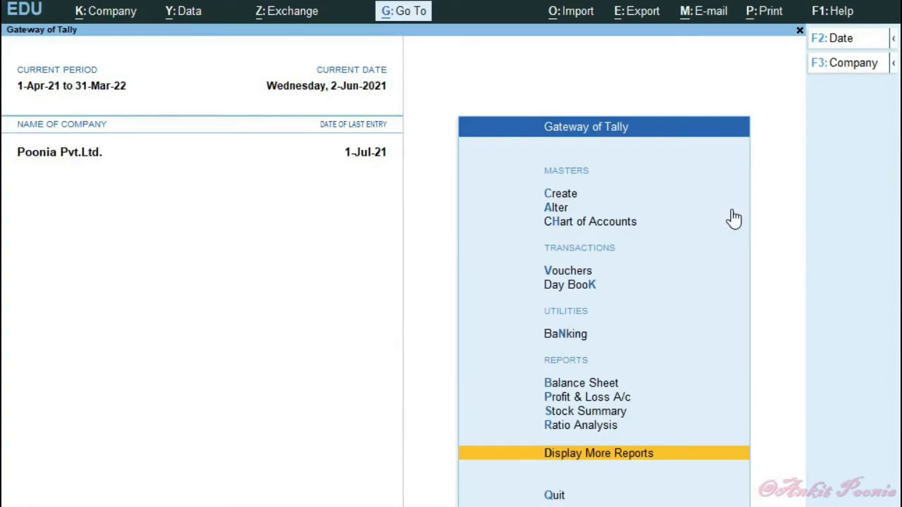
{"action": "key", "text": "Up"}
{"action": "key", "text": "Up"}
{"action": "key", "text": "Up"}
{"action": "key", "text": "Up"}
{"action": "key", "text": "Up"}
{"action": "key", "text": "Up"}
{"action": "key", "text": "Up"}
{"action": "key", "text": "Up"}
{"action": "key", "text": "Up"}
{"action": "key", "text": "Up"}
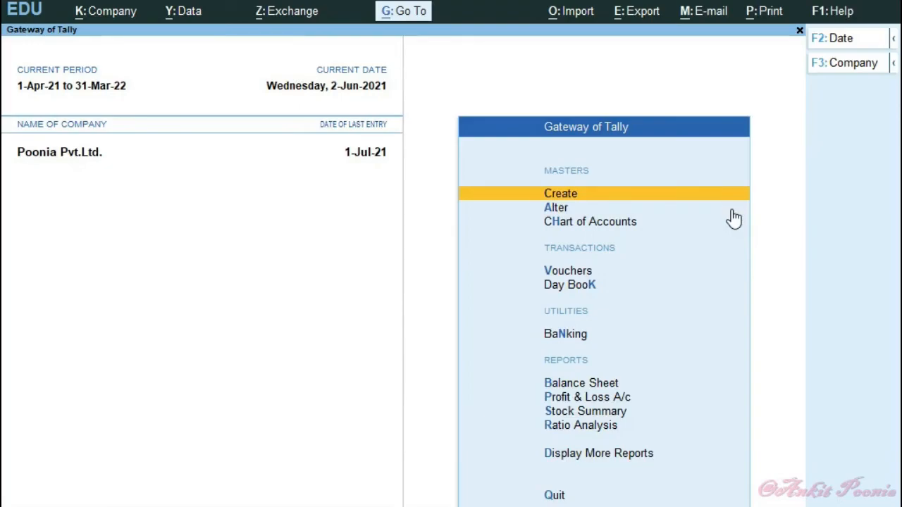